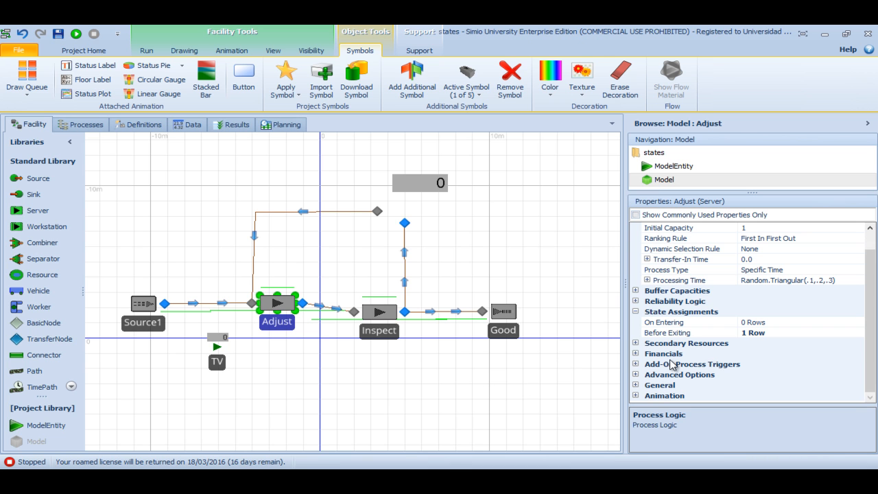
Step: Delete the ModelEntity.stNumAdjusts assignment from the Adjust server's Before Exiting state assignments
click(251, 304)
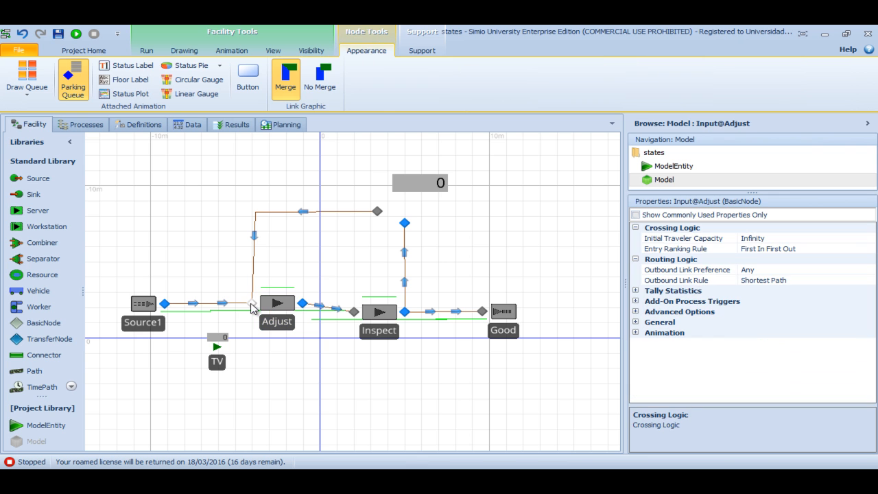
click(302, 303)
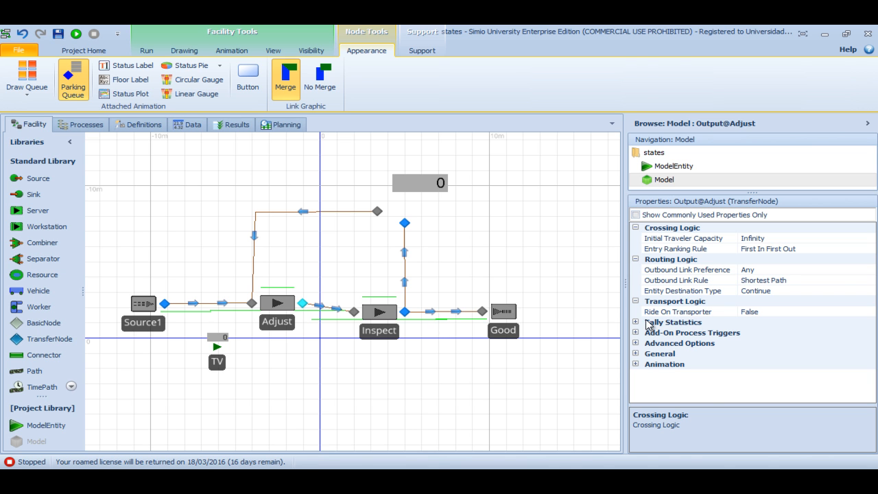
click(287, 313)
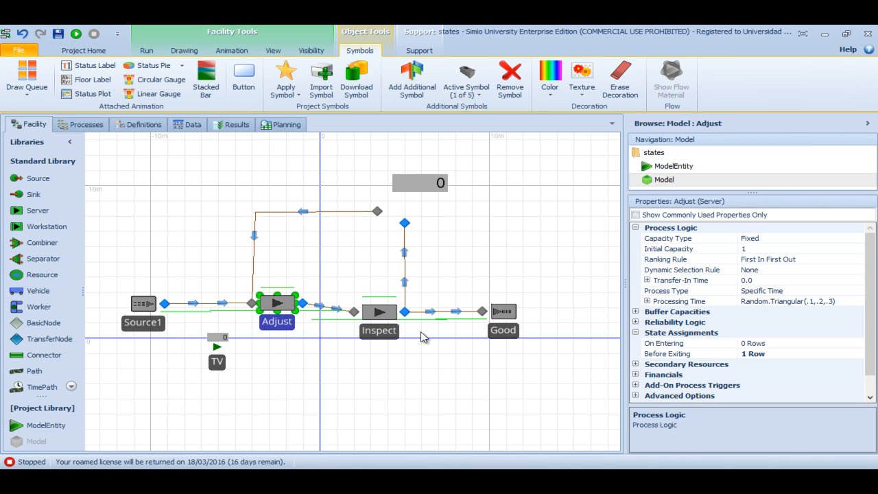
click(782, 354)
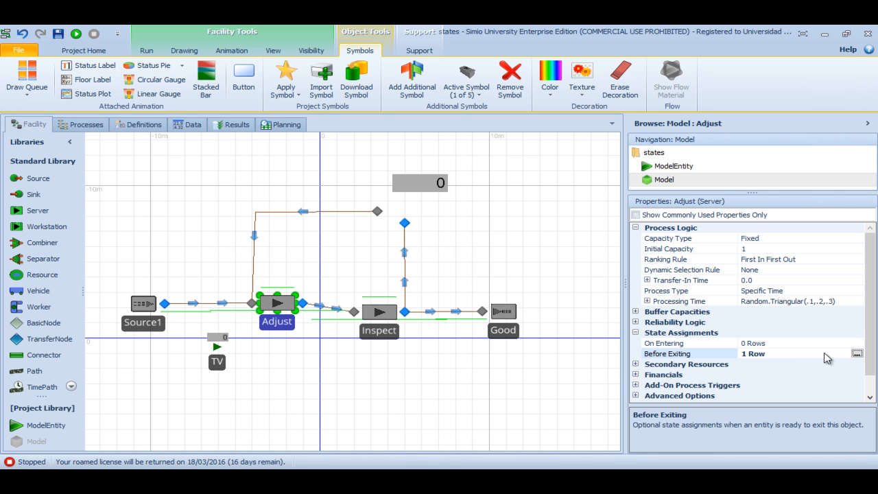
click(857, 353)
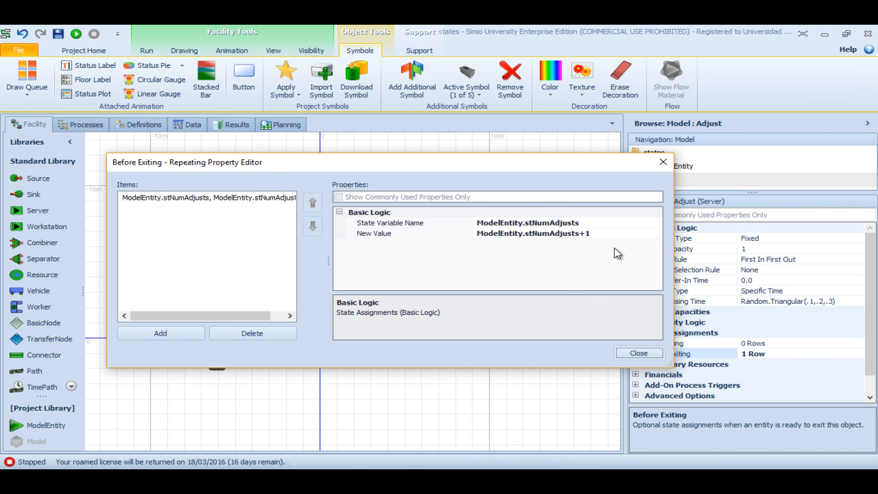
click(147, 199)
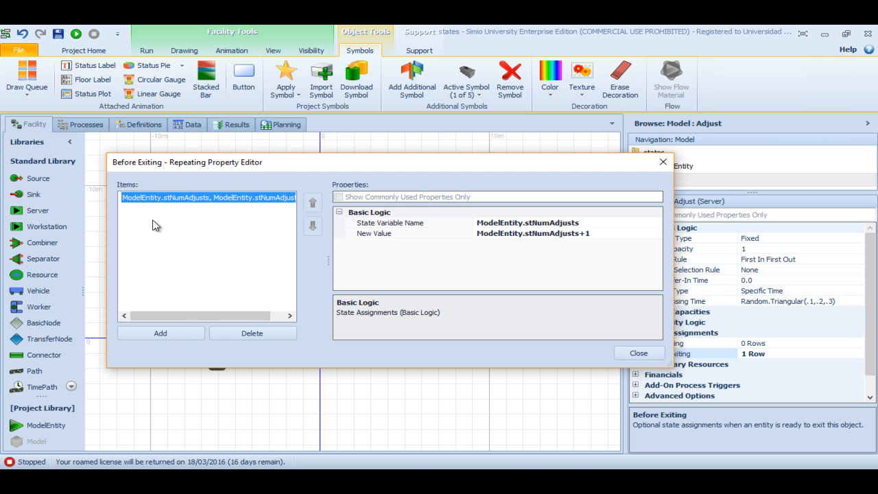
click(254, 334)
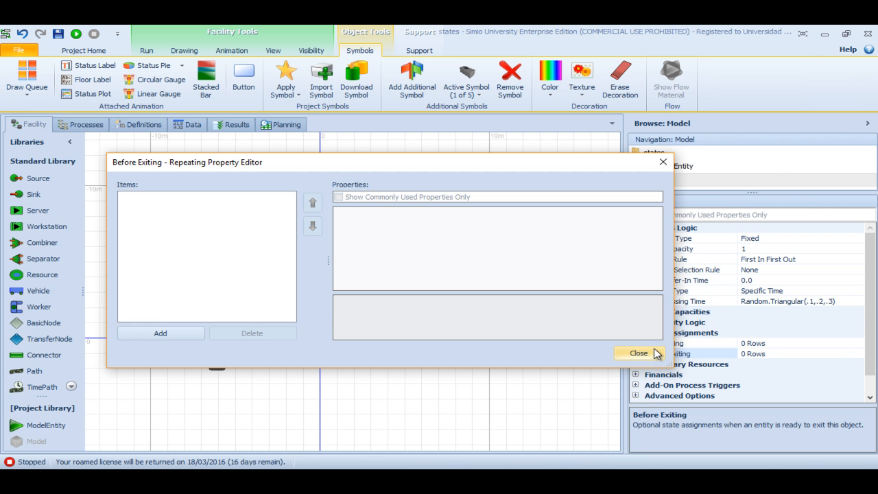
click(638, 353)
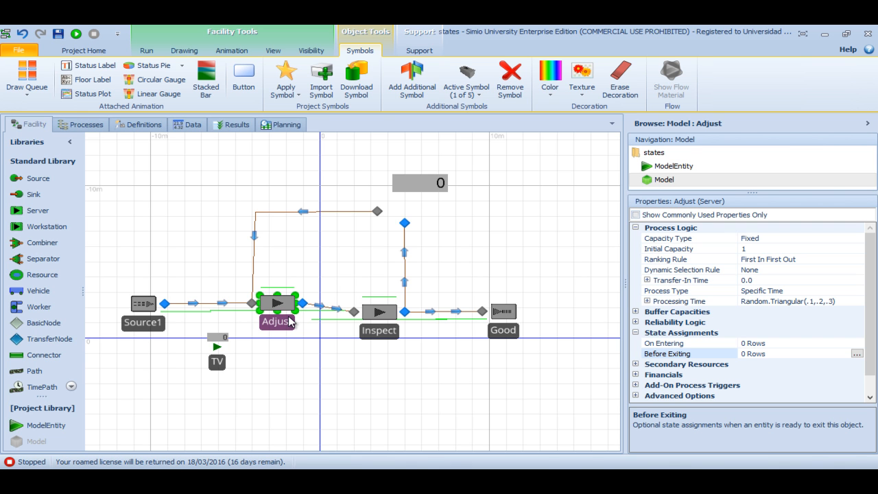
click(299, 355)
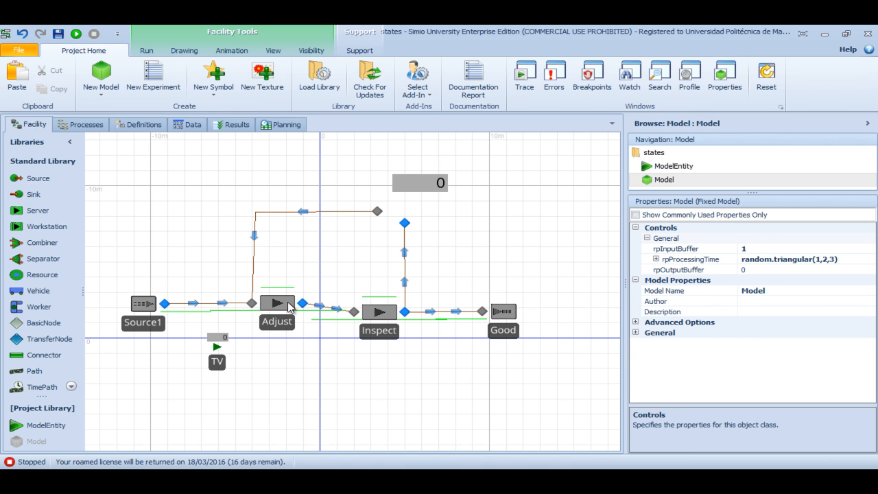
Step: Create a new add-on process for the Adjust server's After Processing trigger
click(276, 302)
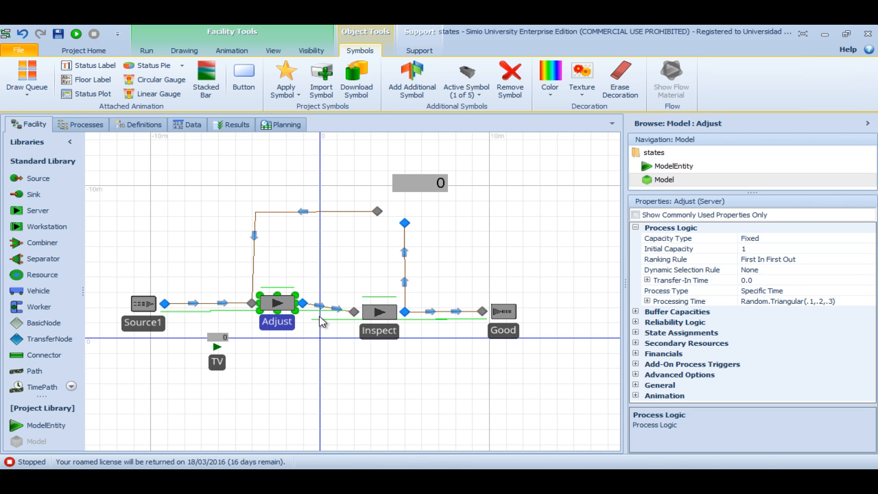
click(635, 365)
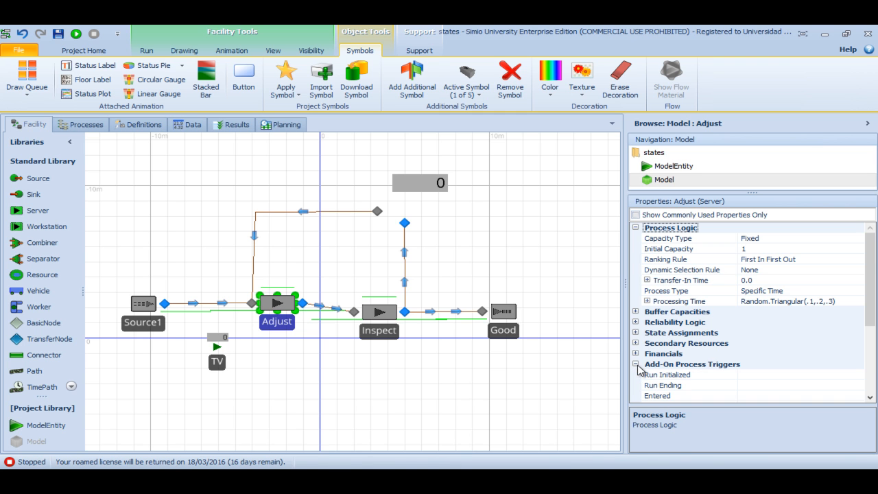
scroll(639, 371, down, 3)
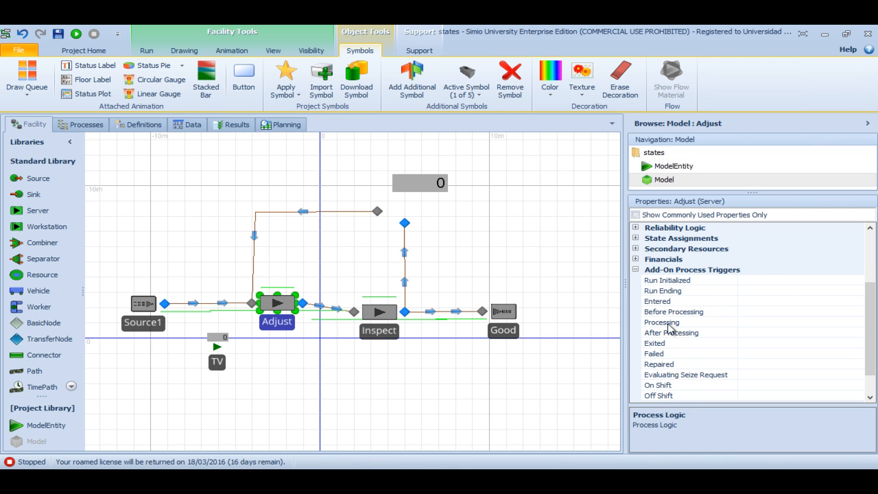
click(726, 335)
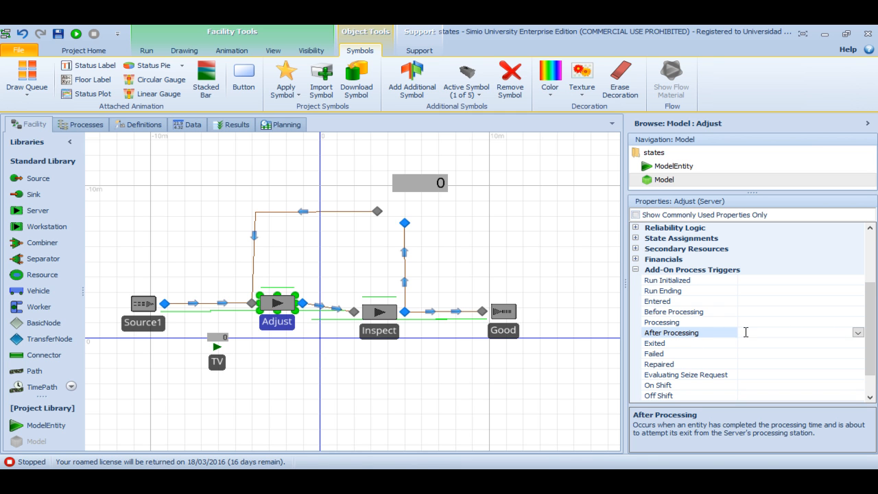
click(858, 333)
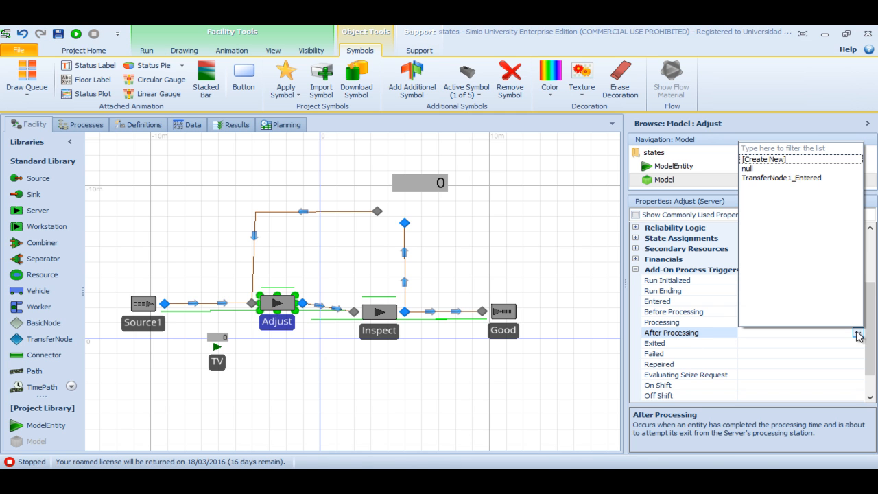
click(762, 160)
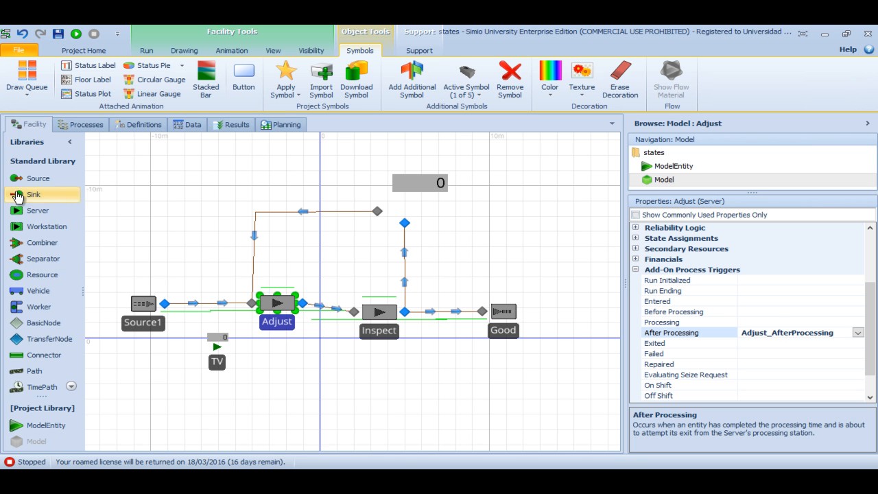
Step: Add an Assign step to the Adjust server's after-processing process, with ModelEntity.stNumAdjusts as its state variable
click(76, 125)
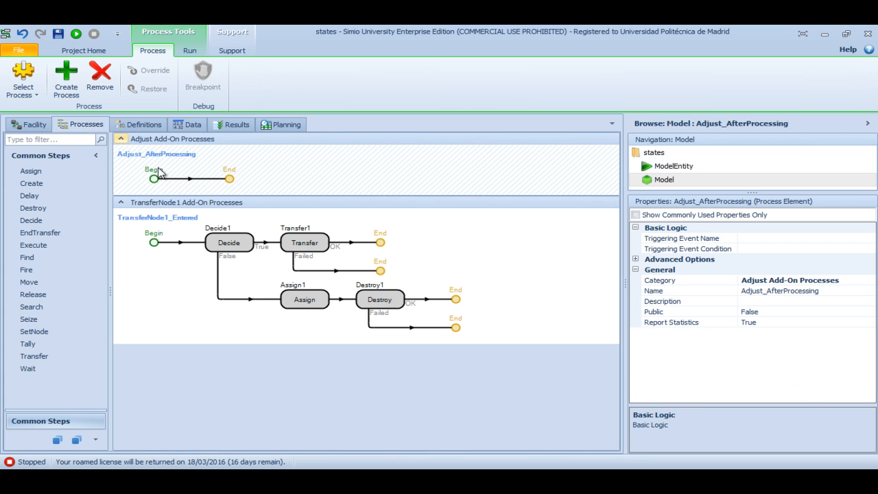
drag(30, 171, 229, 190)
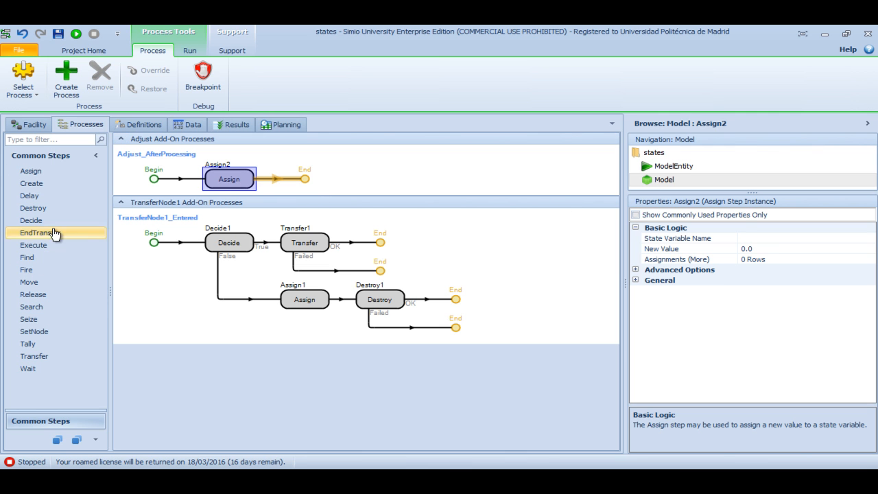
click(782, 239)
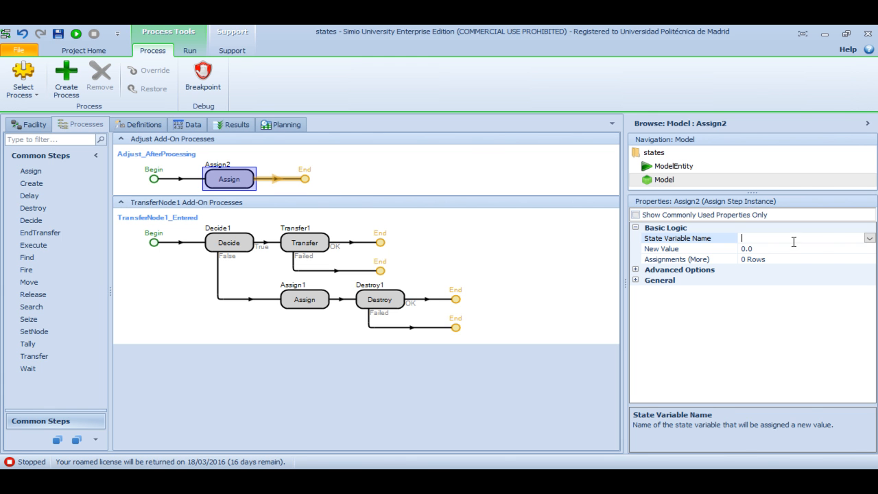
click(869, 239)
drag(868, 273, 868, 328)
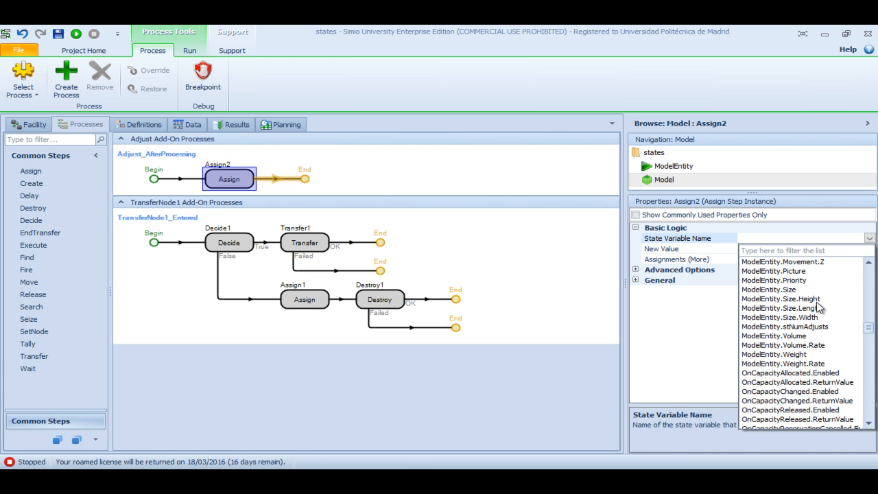
scroll(810, 349, up, 2)
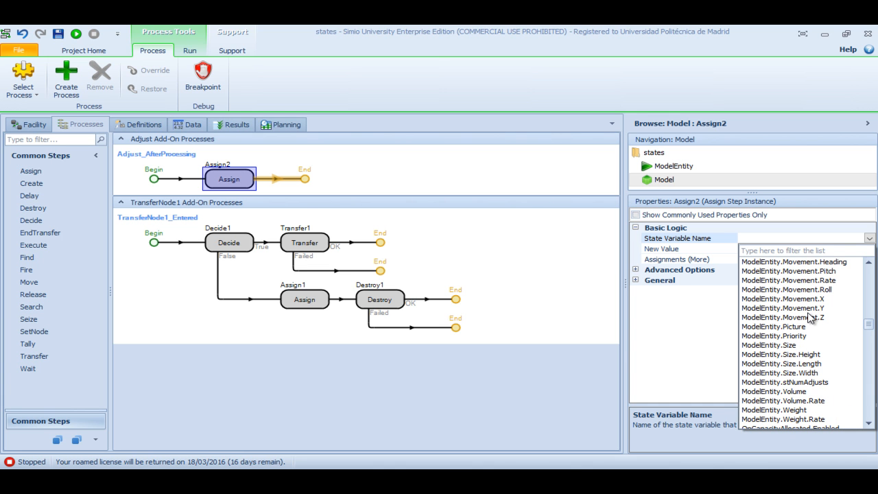
click(821, 382)
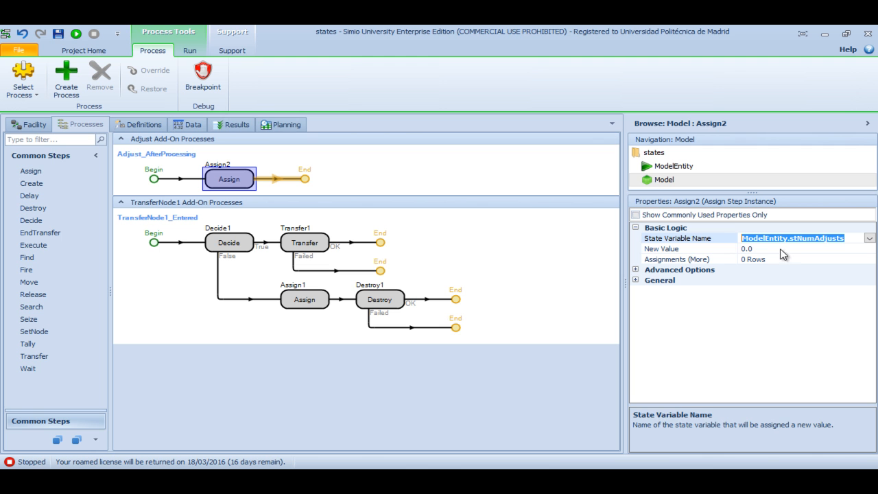
Step: Set the new value of the Assign step to ModelEntity.stNumAdjusts+1
click(714, 251)
text(ModelEntity.stNumAdjusts)
text(+1)
key(Return)
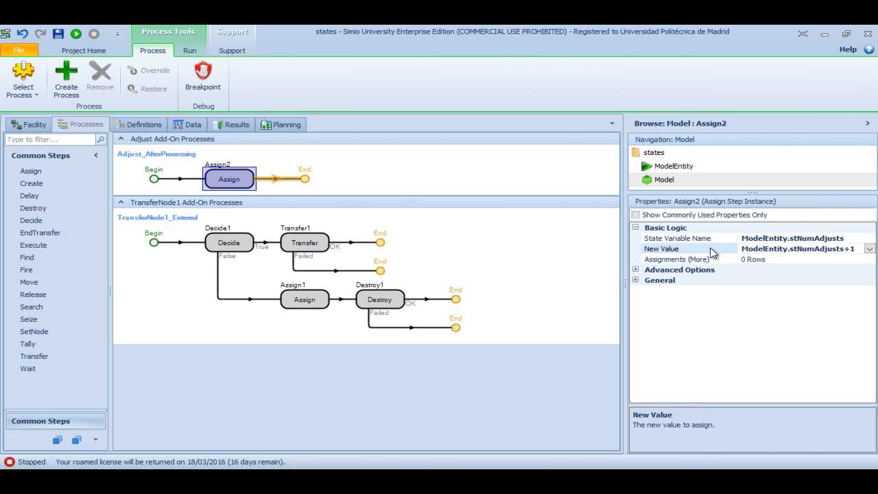
Step: Run the simulation in the facility view to check the model's behaviour, and stop it
click(31, 124)
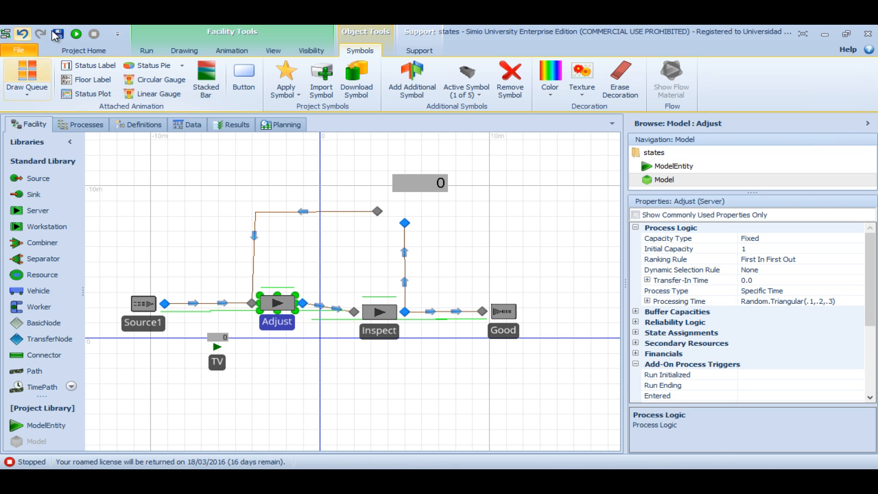
click(76, 33)
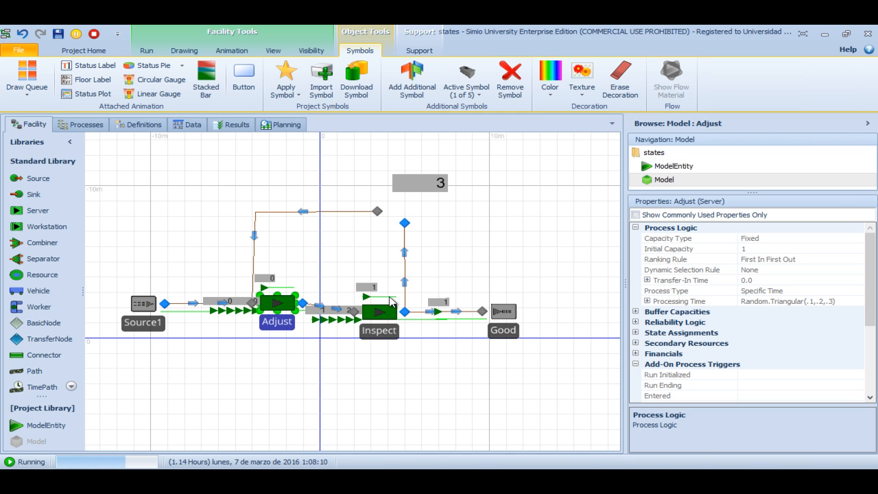
click(92, 33)
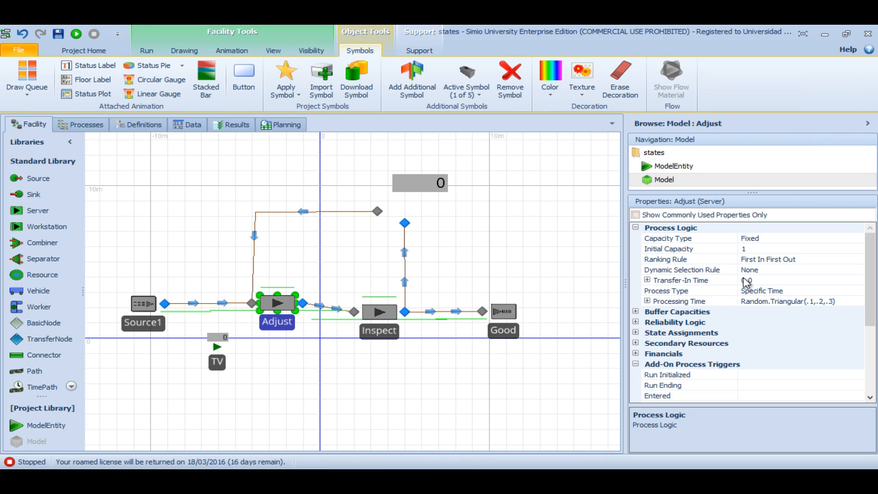
Step: Show the add-on process triggers available for the Good sink
click(507, 311)
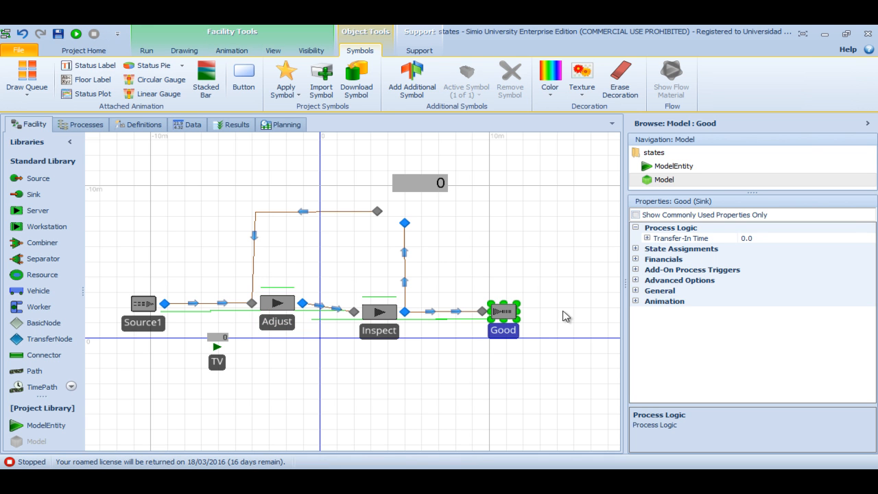
click(635, 269)
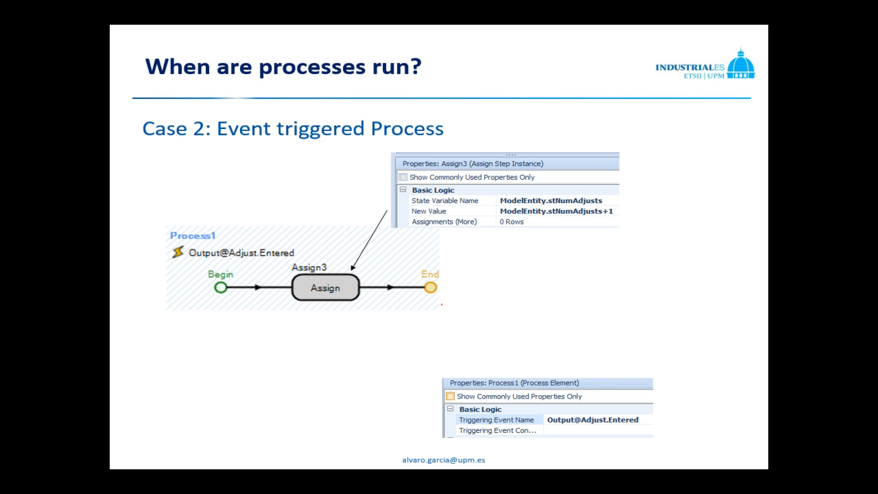
Step: Return to Simio and clear the After Processing add-on process trigger of the Adjust server
key(alt+Tab)
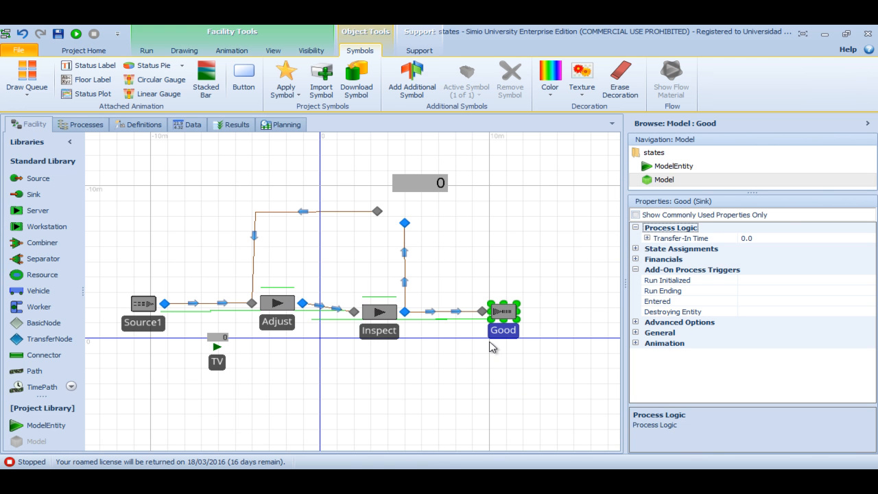
click(278, 306)
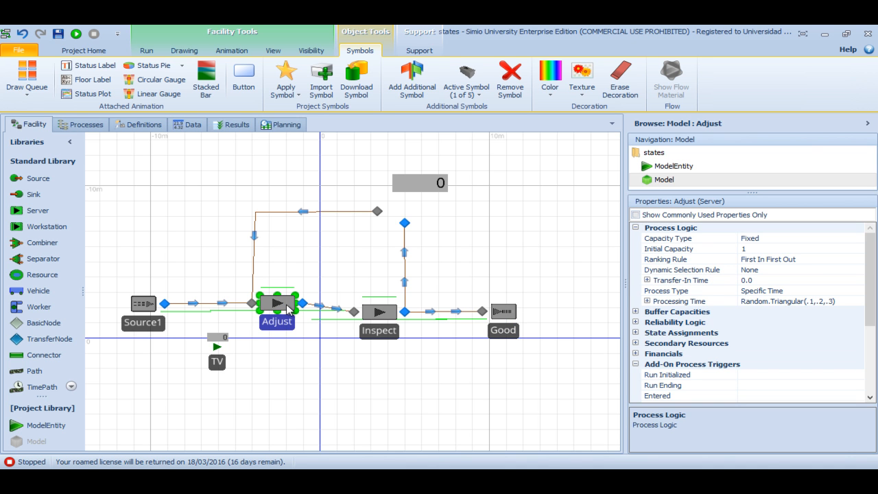
scroll(809, 315, down, 4)
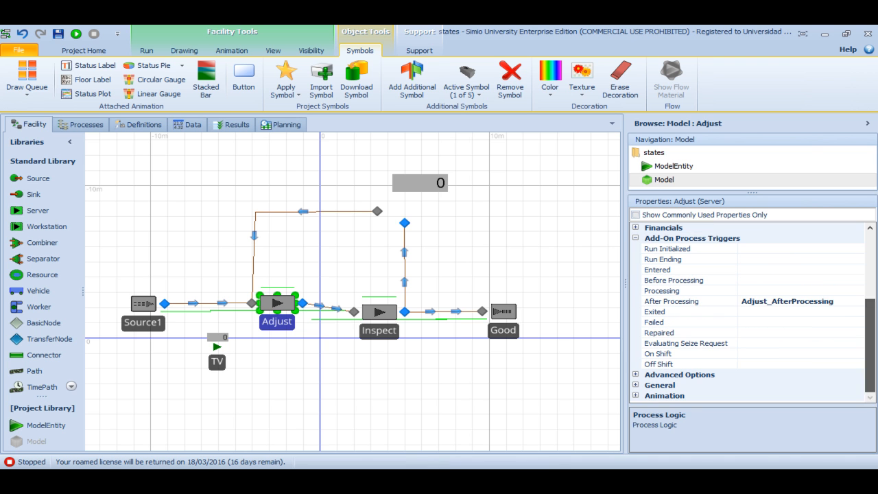
click(836, 301)
click(836, 301)
key(Delete)
click(485, 380)
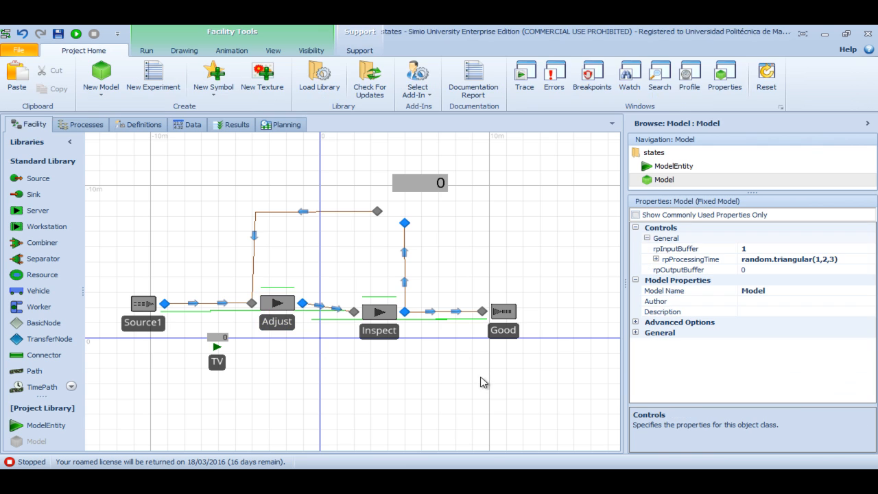
Step: Rename the Adjust server's after-processing process as procUpdateNumAdjusts
click(101, 129)
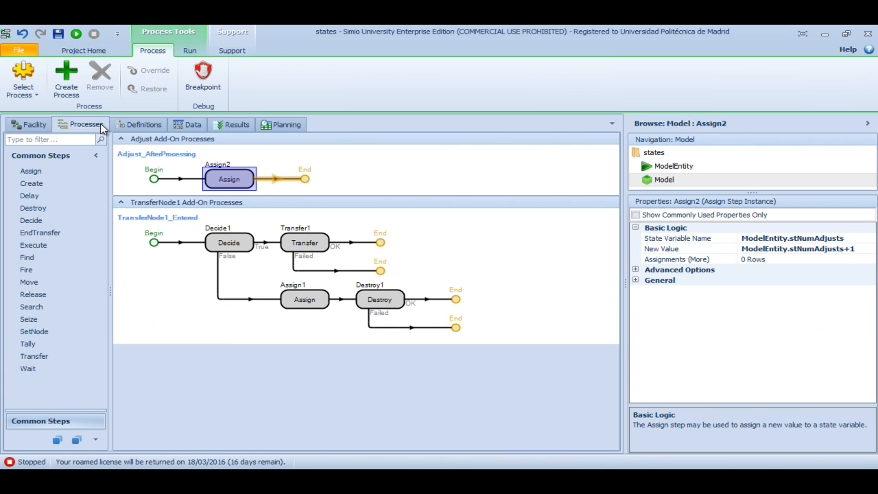
click(179, 170)
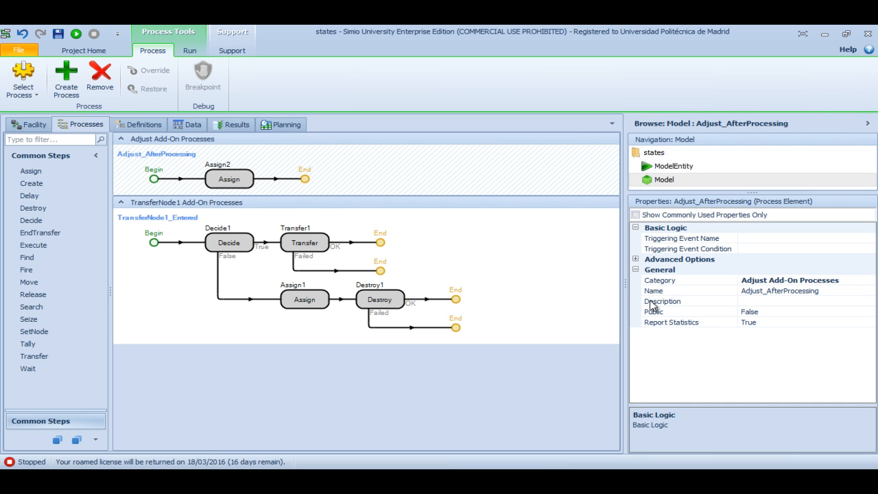
click(786, 294)
drag(832, 295, 538, 283)
text(procU)
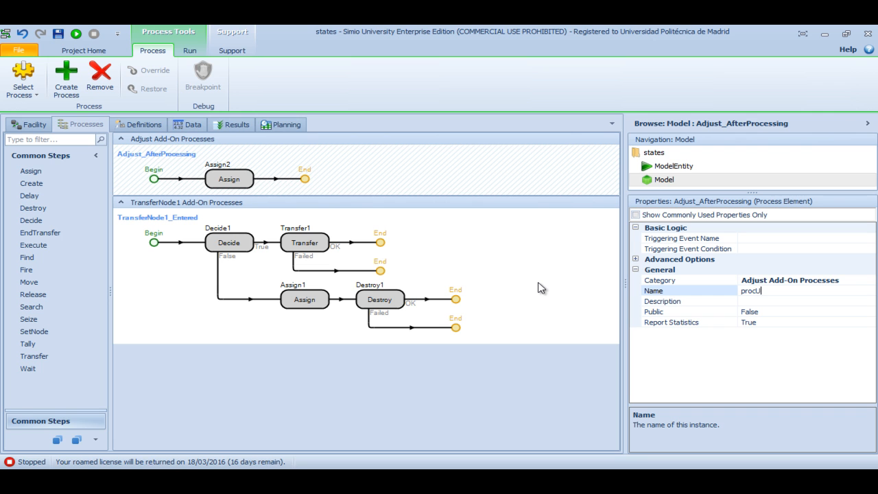
text(pdateNumAdjusts)
key(Return)
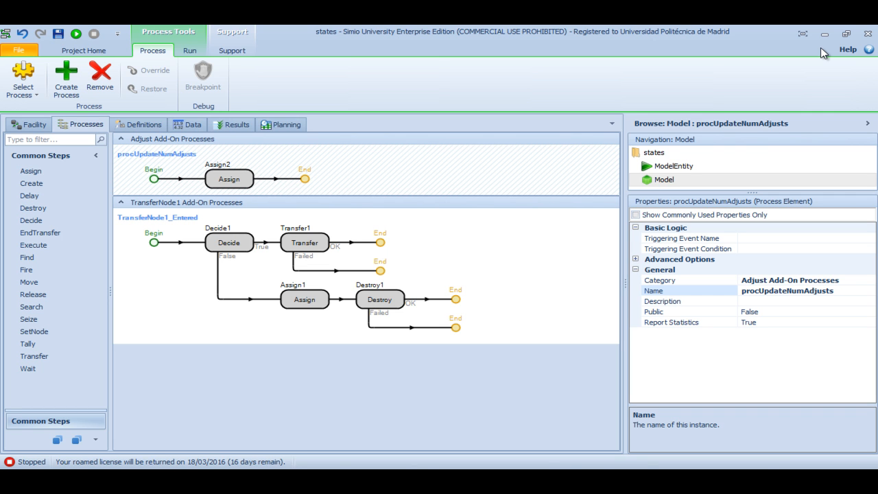
Step: Inspect the Adjust server's add-on process triggers in the facility model and return to the process definitions
click(46, 129)
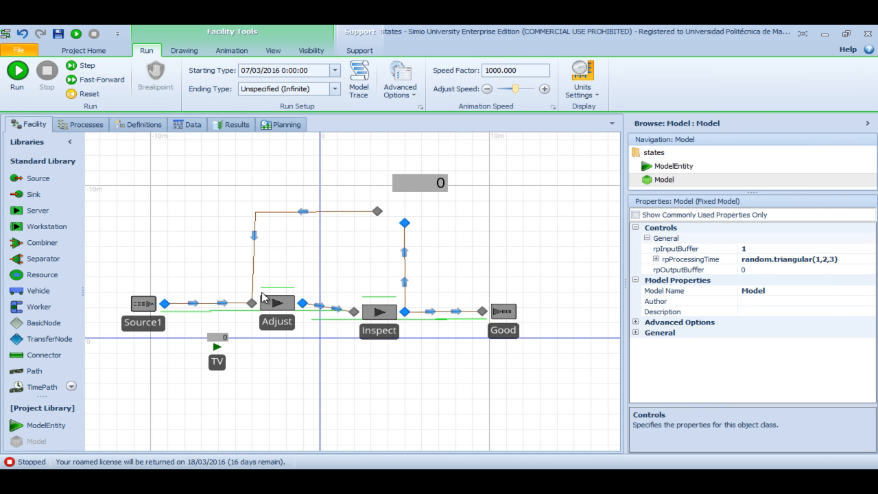
click(266, 306)
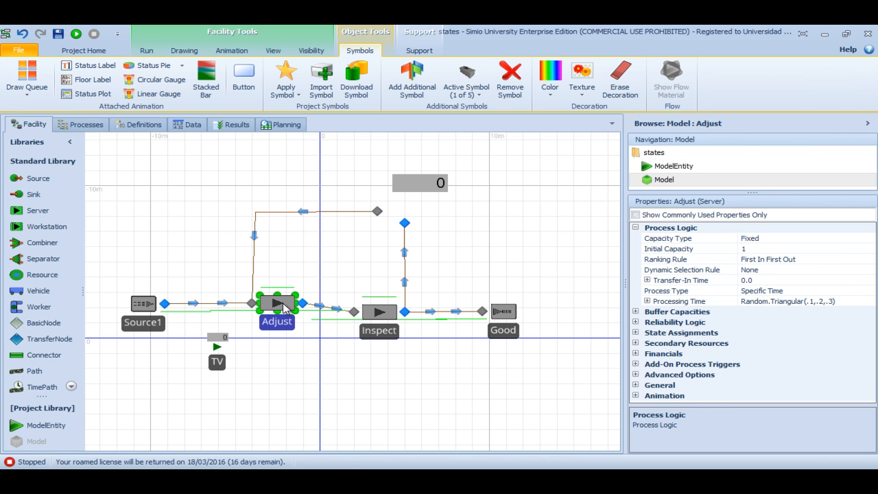
click(636, 364)
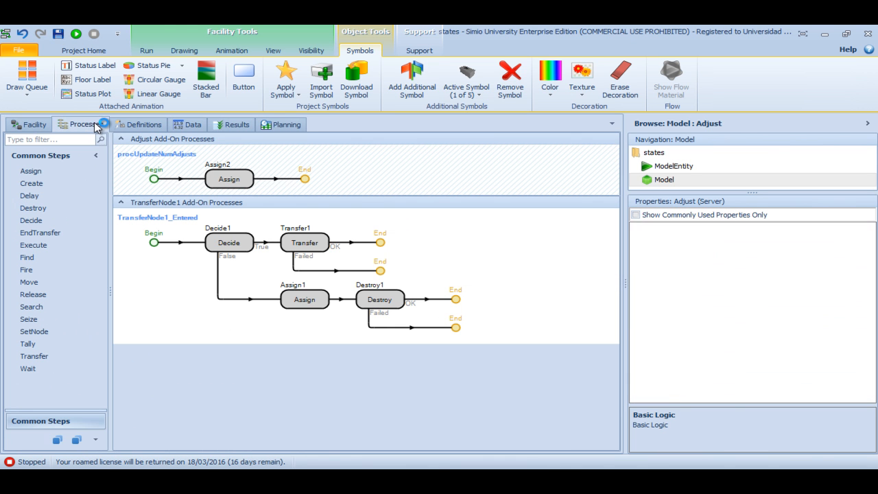
click(103, 126)
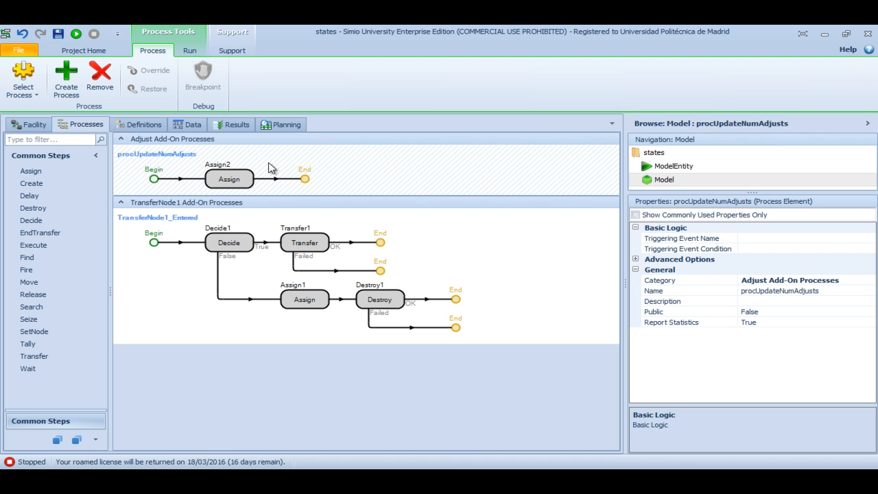
Step: Identify the output node of the Adjust server in the facility model and return to the process definitions
click(31, 124)
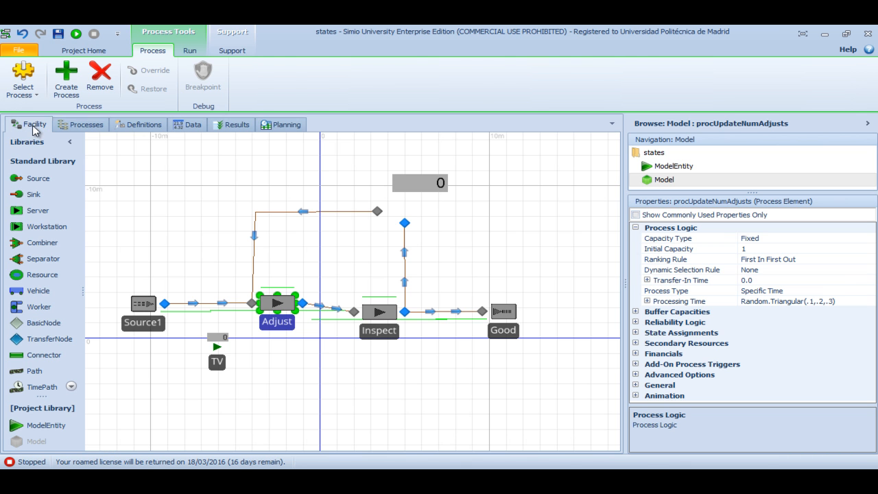
click(302, 305)
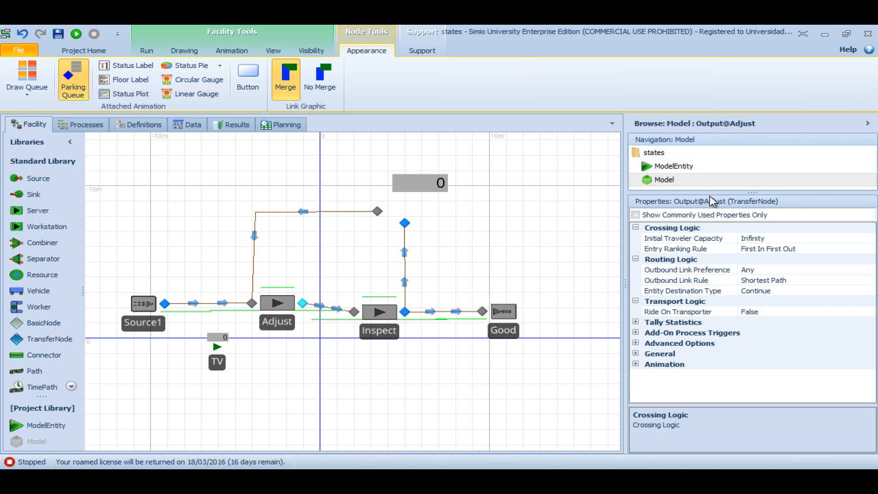
click(86, 125)
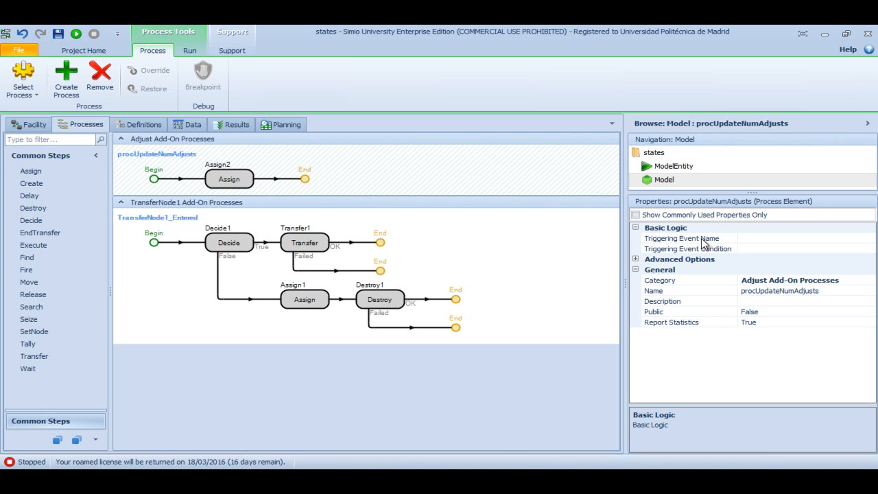
click(476, 260)
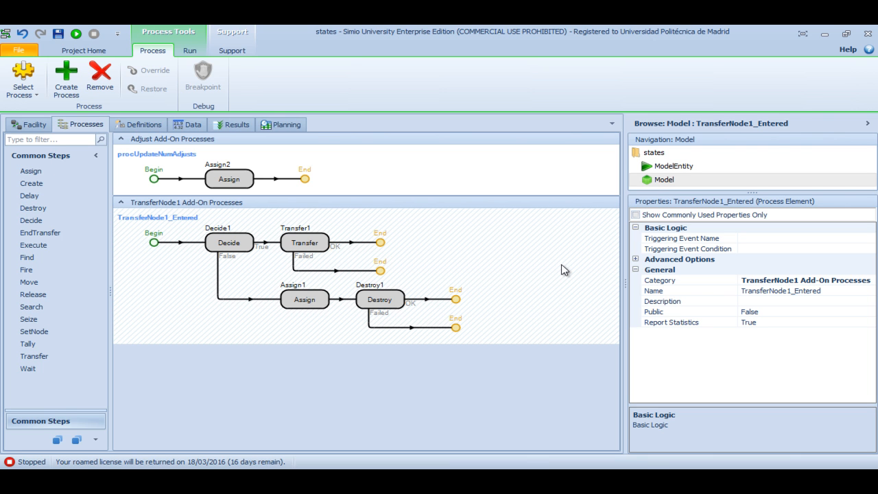
click(367, 173)
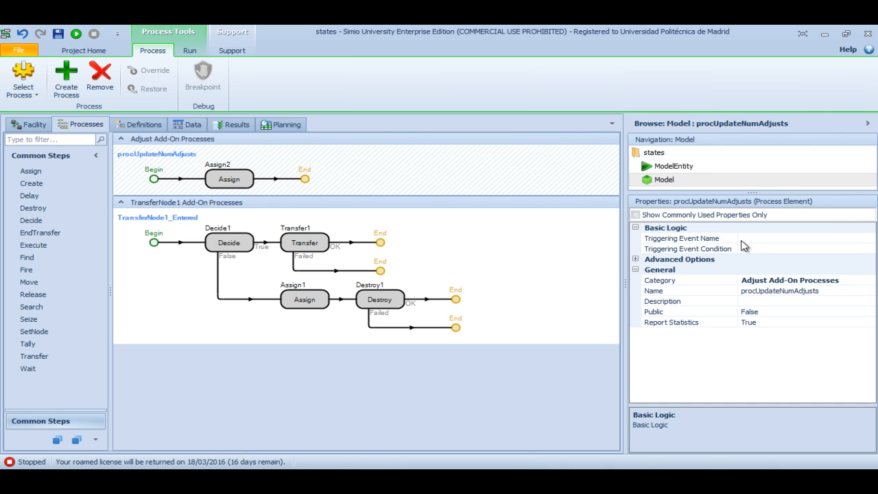
click(867, 239)
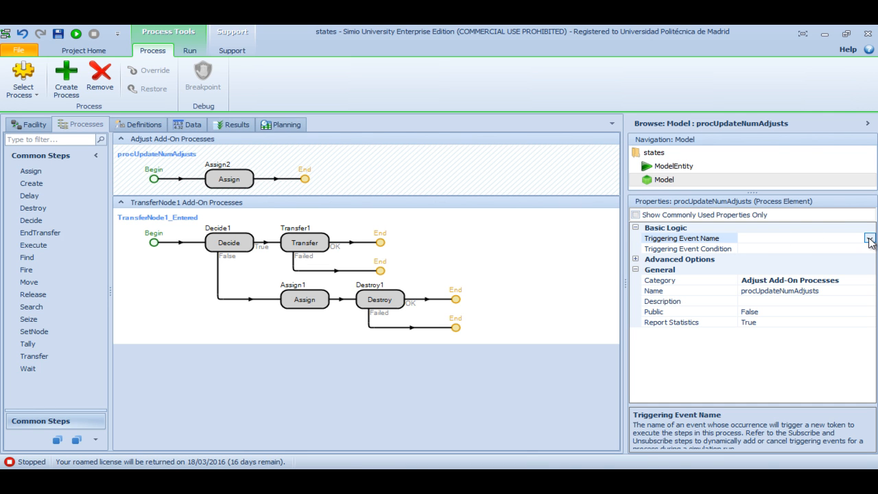
click(869, 239)
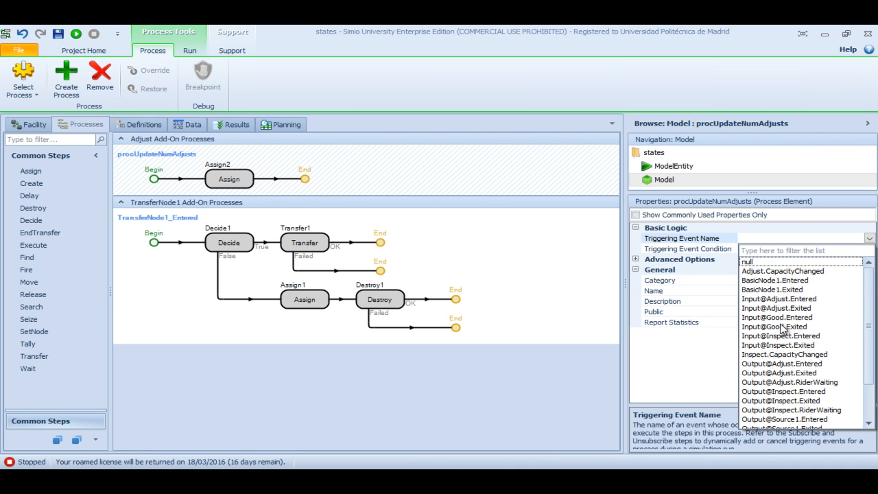
scroll(783, 329, down, 1)
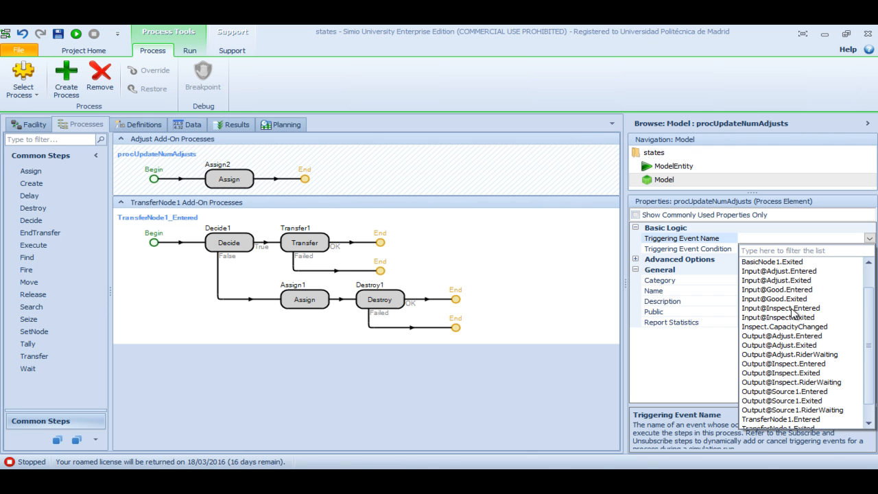
scroll(840, 335, down, 1)
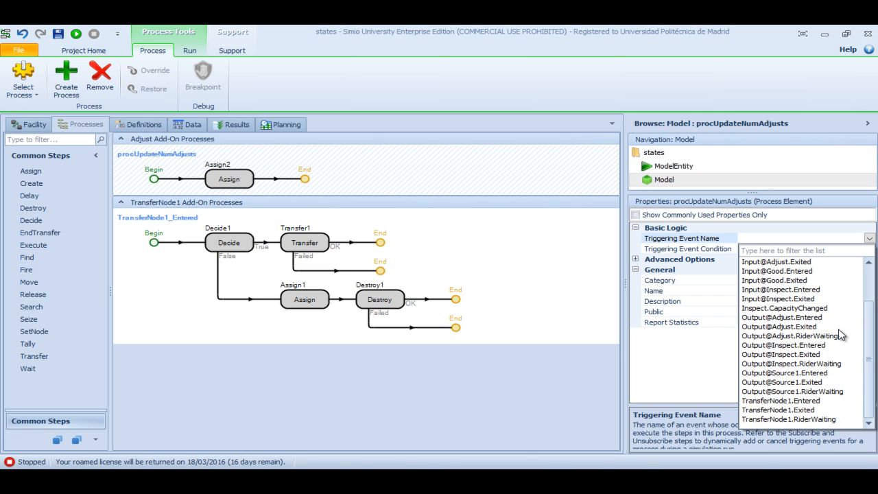
scroll(840, 336, up, 2)
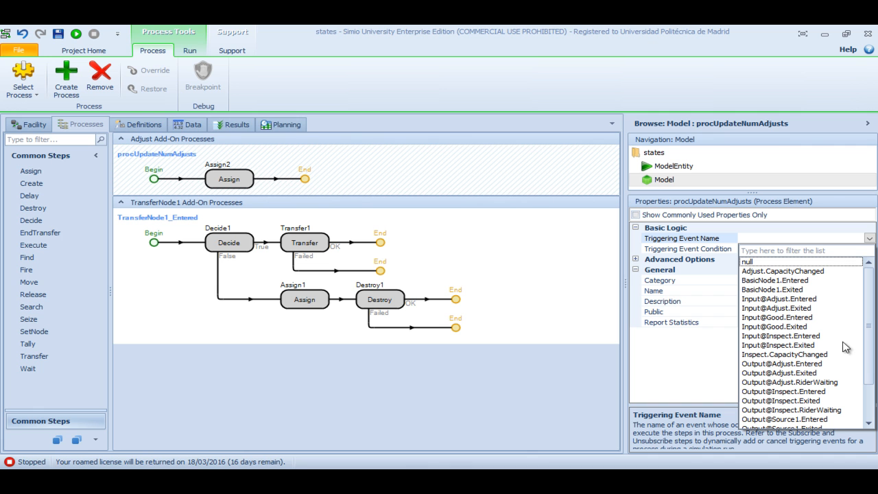
scroll(796, 360, down, 1)
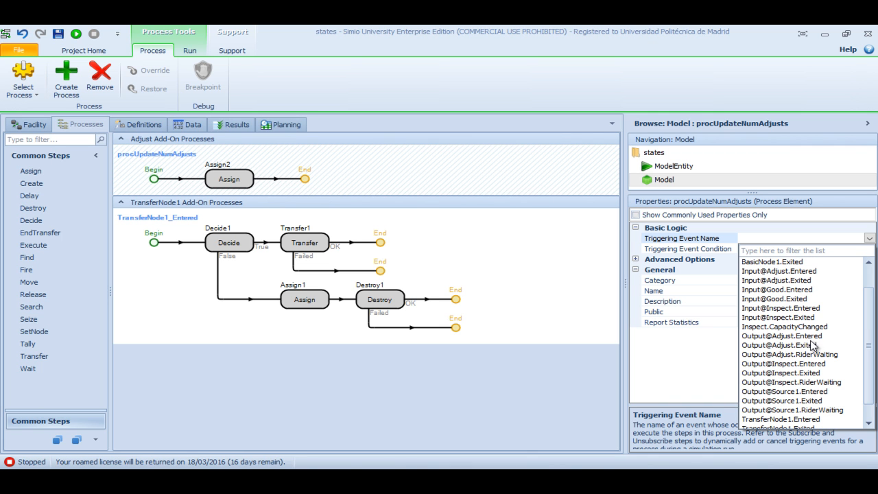
click(802, 336)
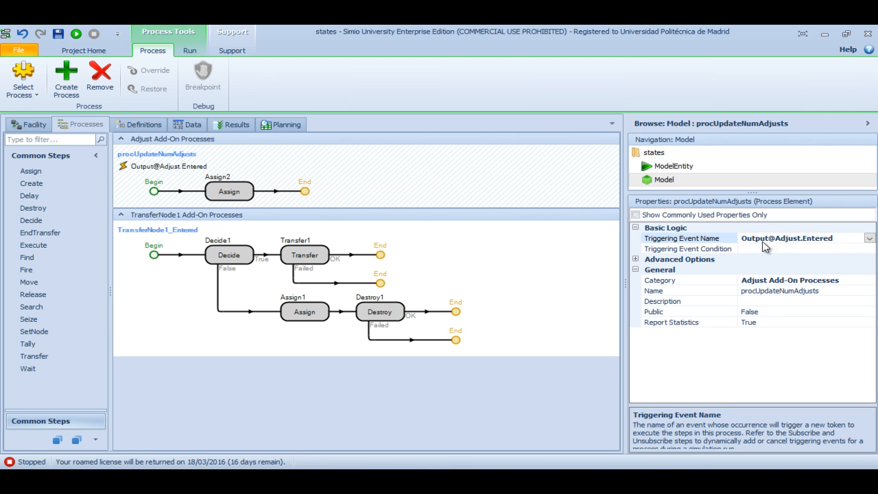
Step: Review the Adjust server's output node and the server's add-on process triggers, and return to the process definitions
click(18, 124)
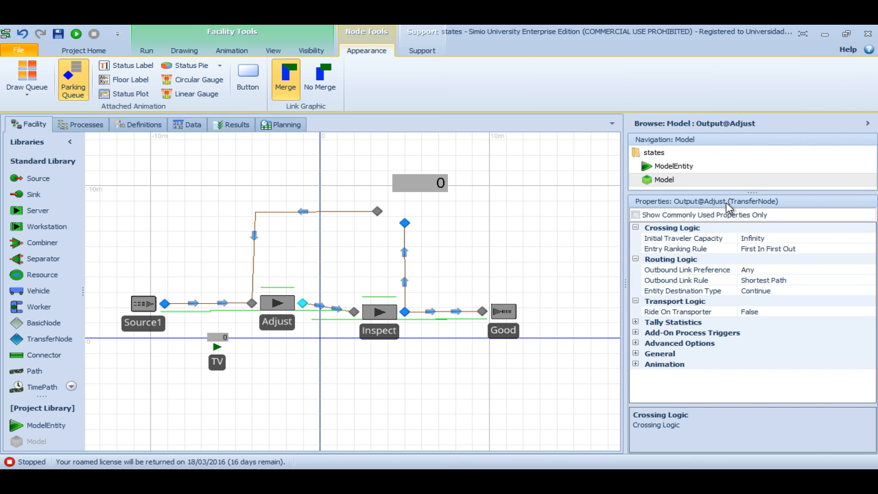
click(81, 126)
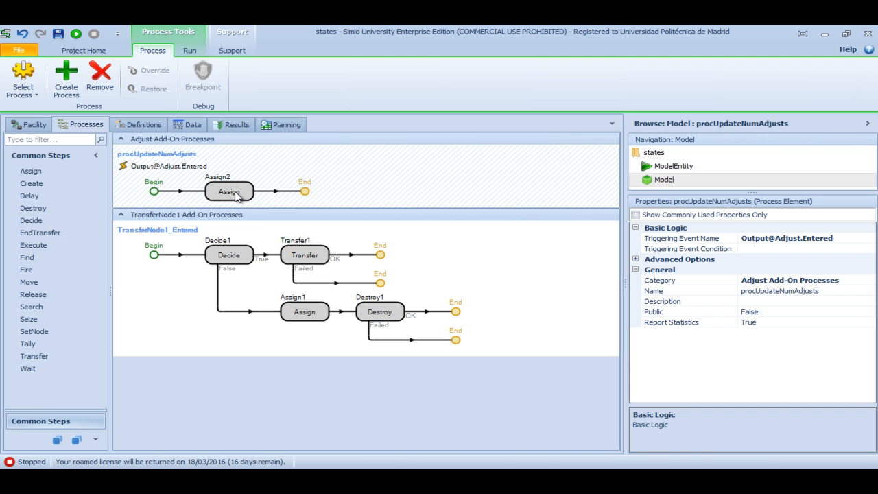
click(40, 124)
click(278, 303)
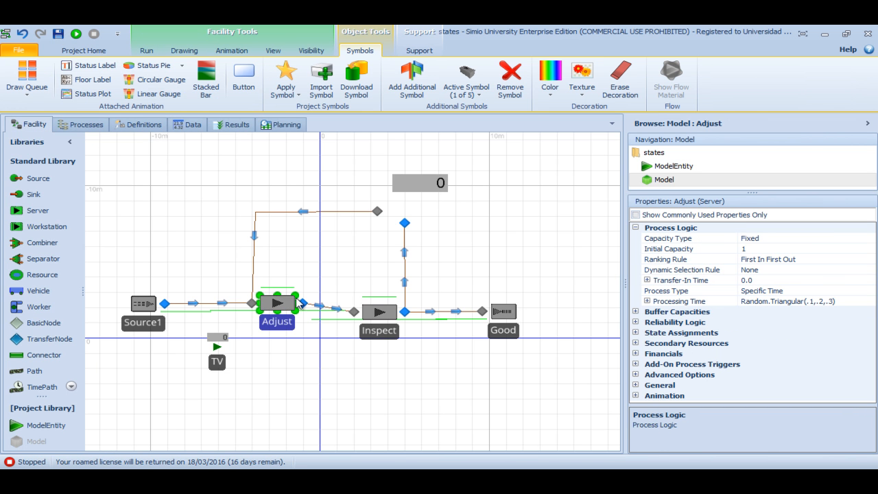
click(635, 364)
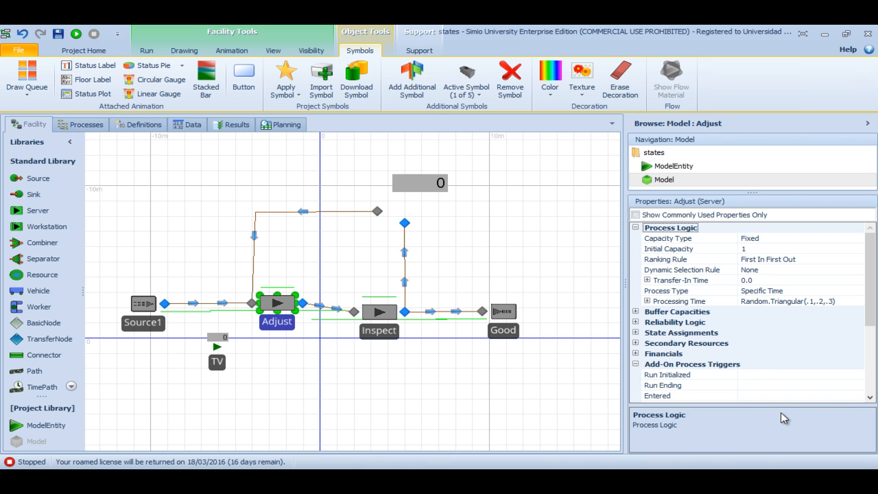
click(81, 125)
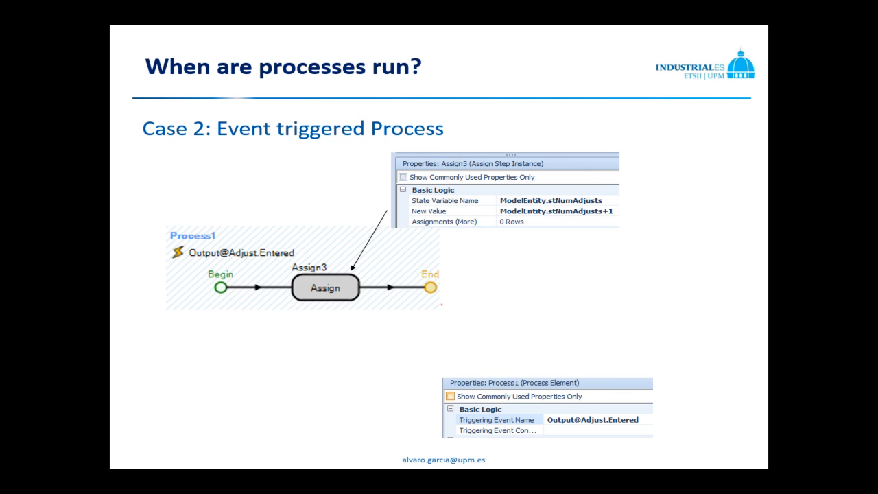
Step: Show the slide on object pre-defined processes, switch back to Simio and add the OnRunInitialized process to the model
key(Right)
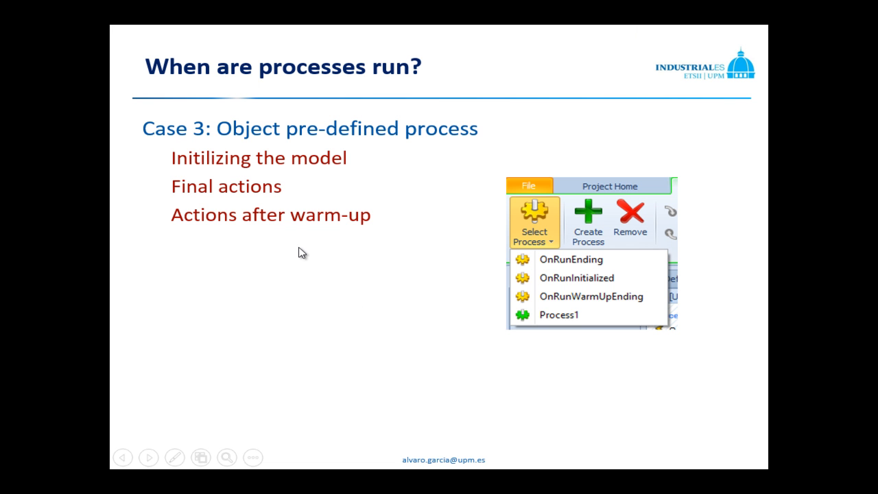
key(alt+Tab)
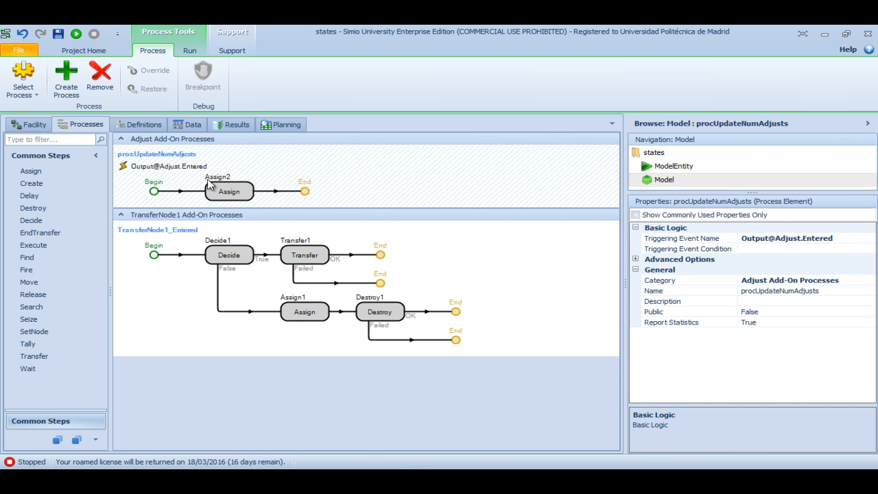
click(36, 92)
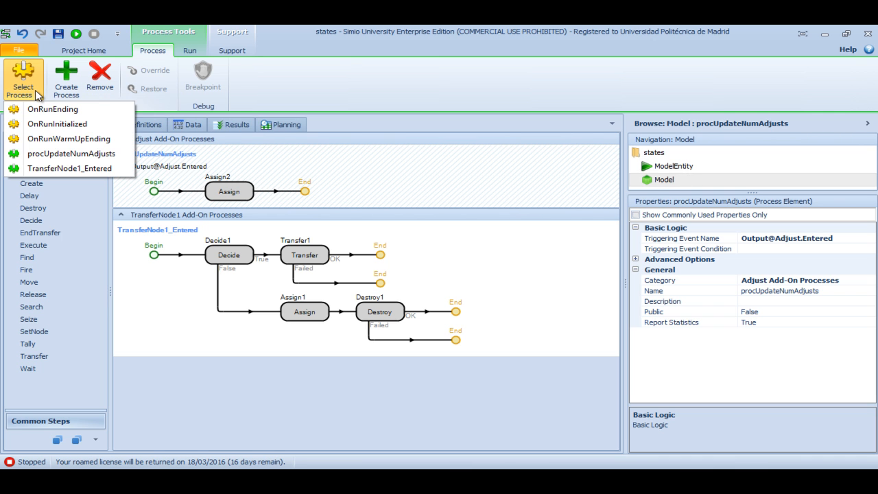
click(73, 124)
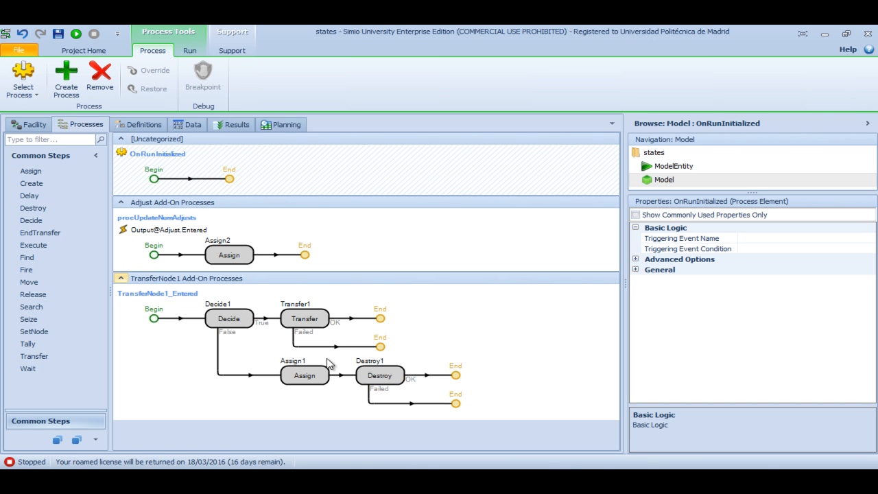
Step: Add a Create step to the OnRunInitialized process and a Transfer step on its Created branch
click(42, 125)
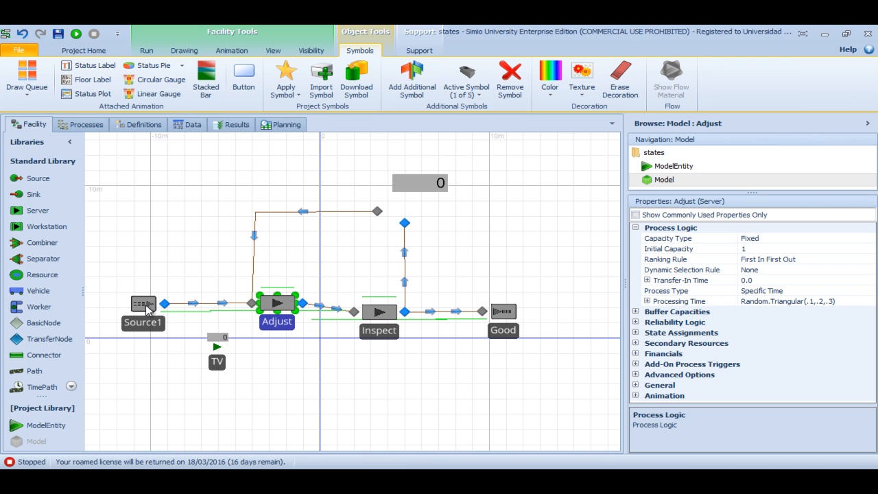
click(82, 125)
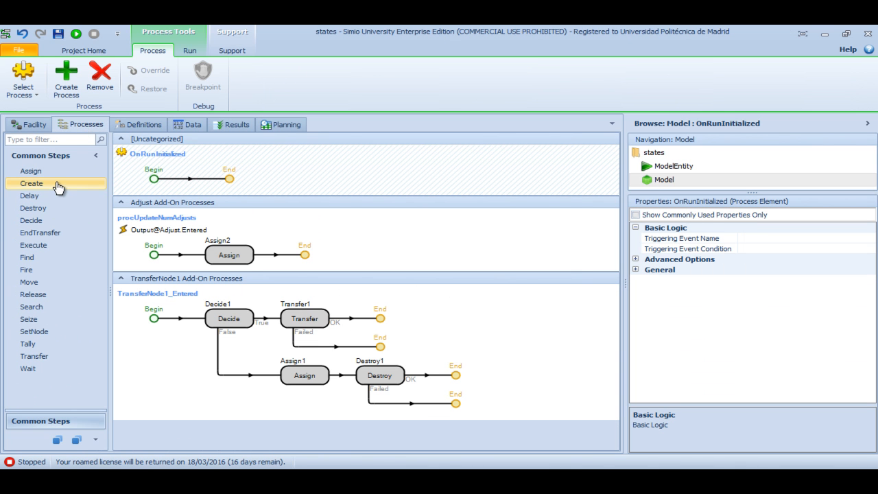
drag(56, 183, 215, 185)
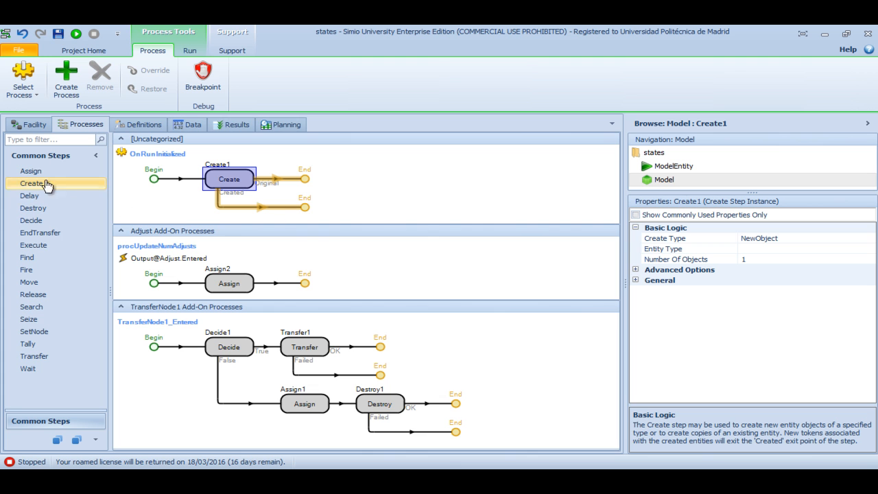
drag(35, 356, 288, 206)
Step: Set the Create step of OnRunInitialized to the entity type TV with 10 objects
click(237, 184)
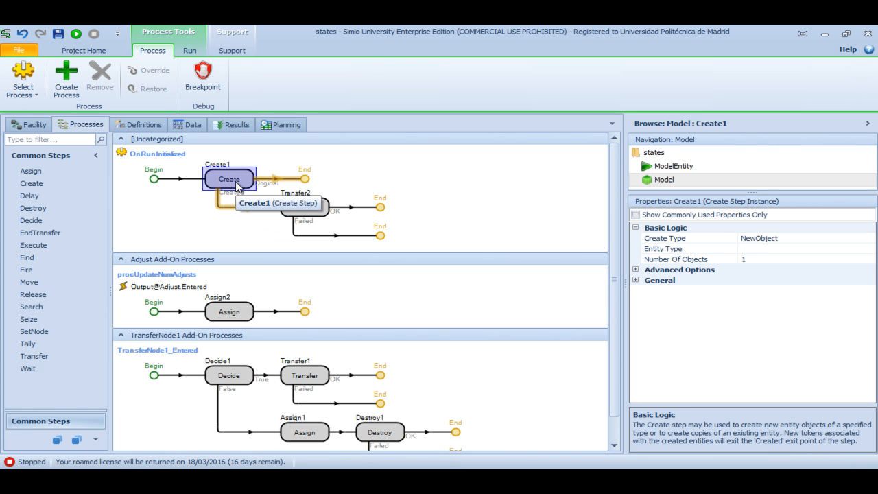
click(841, 240)
click(868, 248)
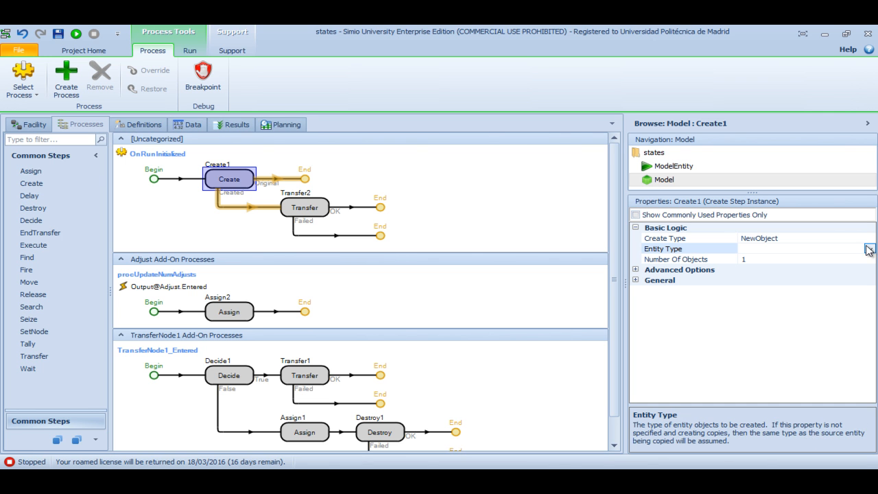
click(869, 250)
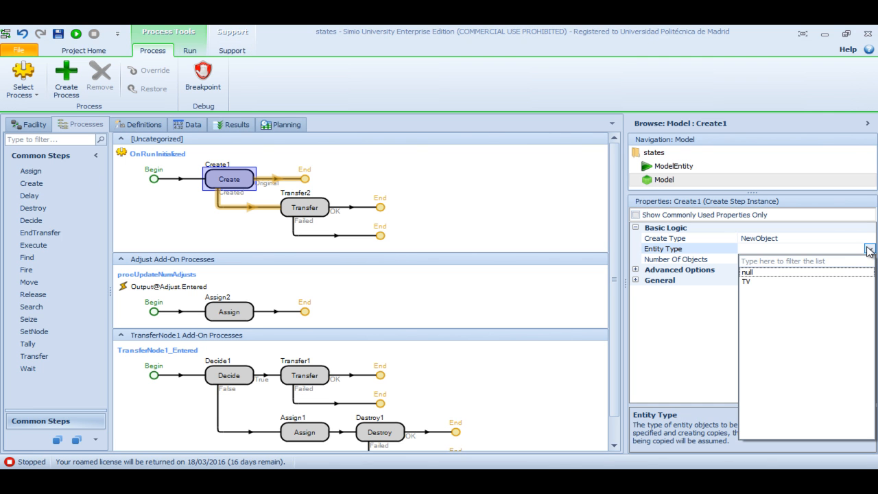
click(748, 282)
click(753, 259)
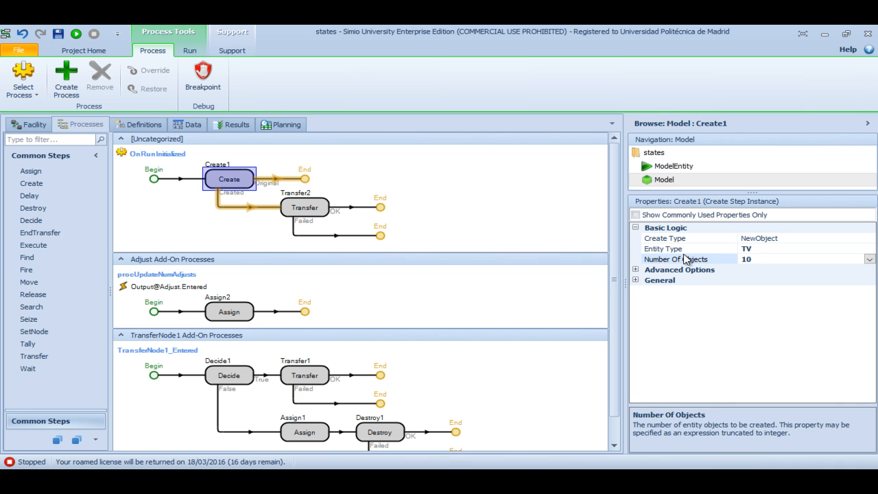
Step: Compare the From, To and Node Name properties of the OnRunInitialized Transfer step with those of the TransferNode1_Entered Transfer step
click(315, 213)
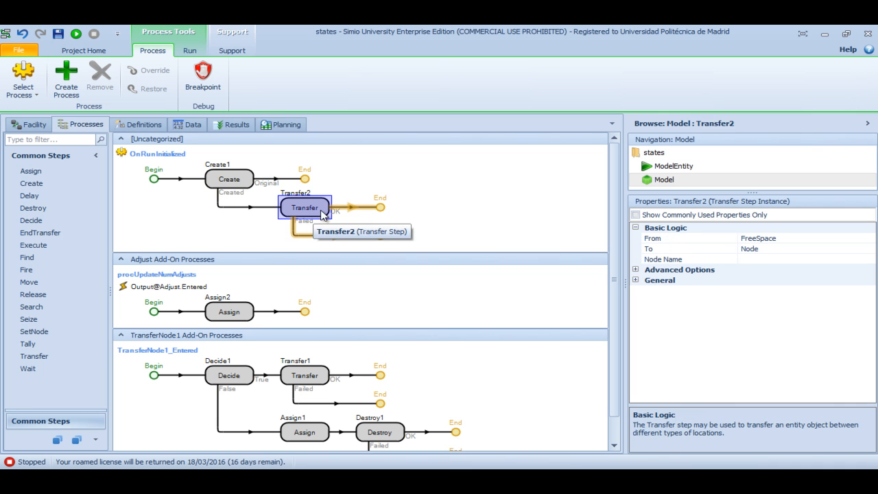
click(312, 375)
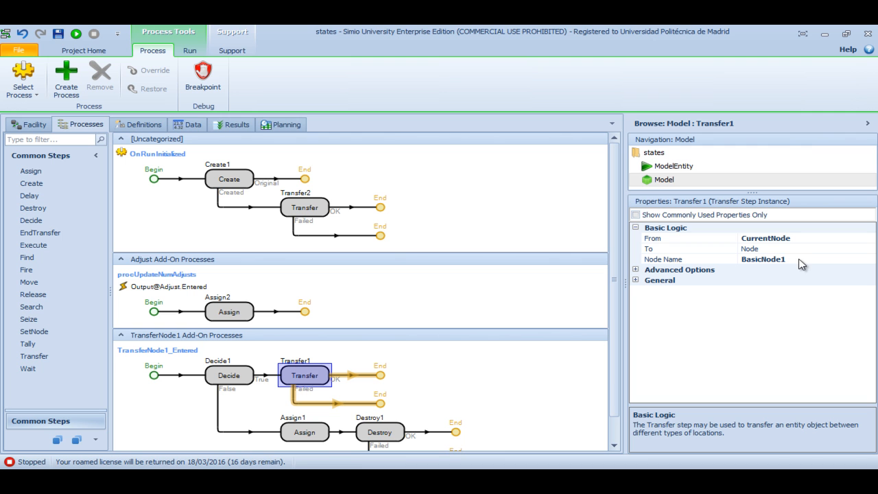
click(306, 212)
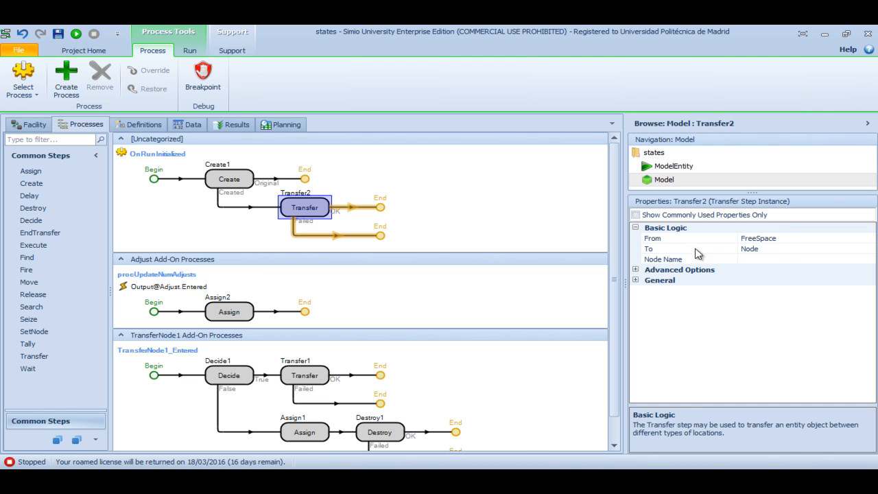
Step: Set the Node Name of the OnRunInitialized Transfer step to Input@Adjust
click(784, 249)
click(776, 259)
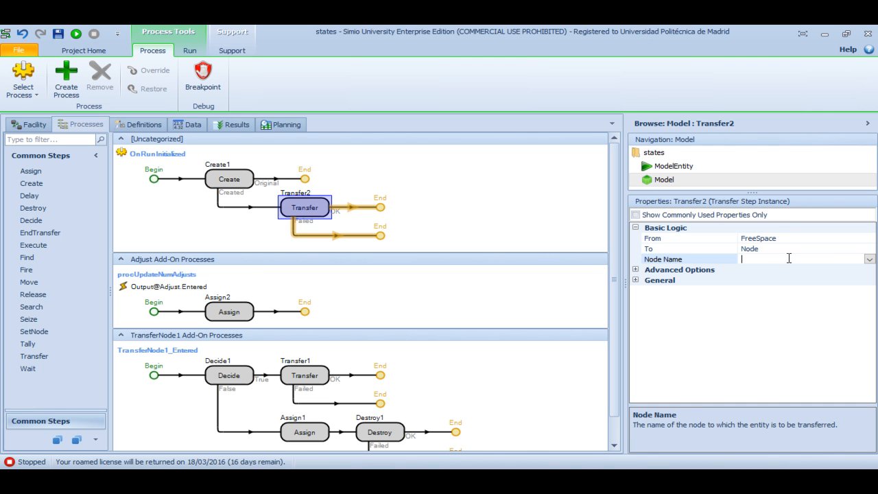
click(869, 259)
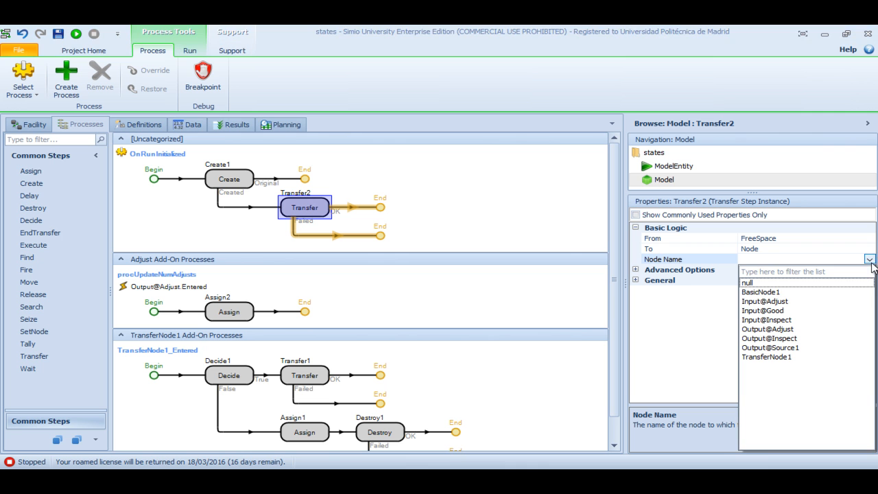
click(788, 302)
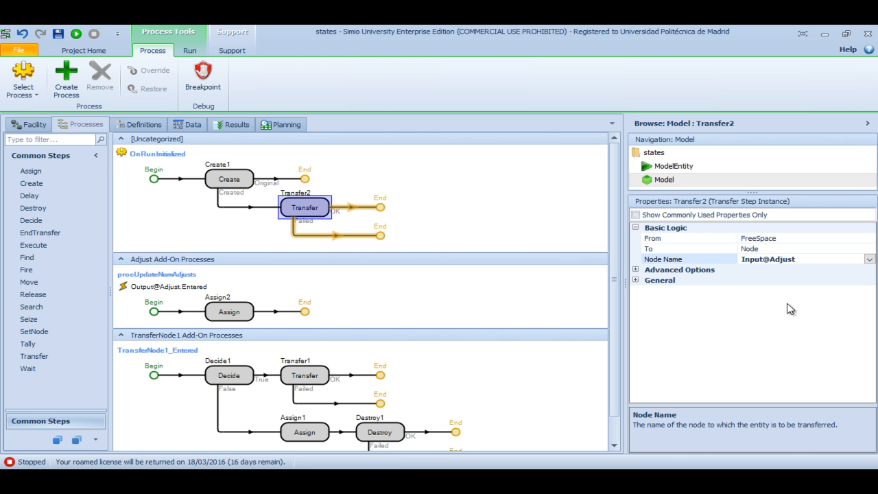
Step: Step through the start of the simulation in the facility view, run it briefly to watch the TVs at Adjust, and stop it
click(31, 124)
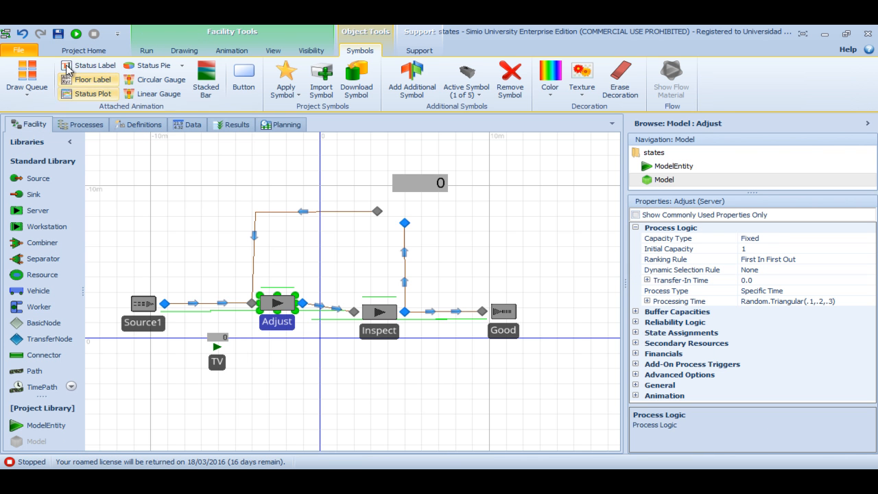
click(147, 51)
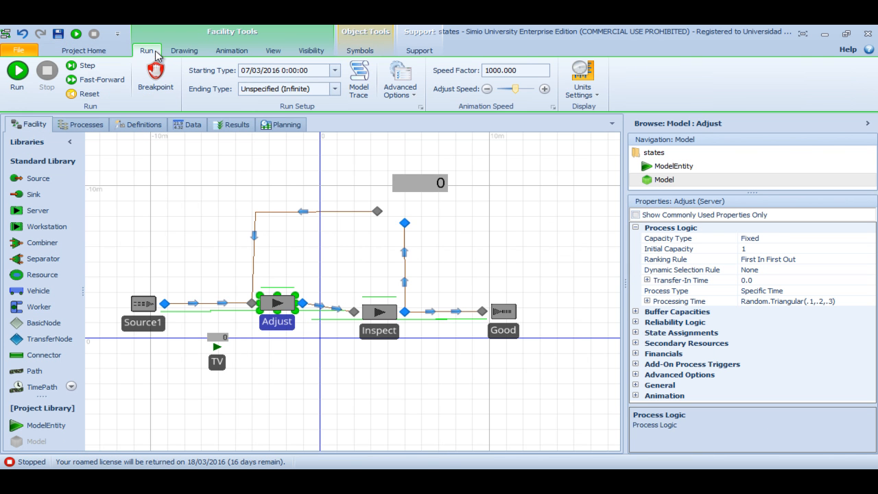
click(86, 65)
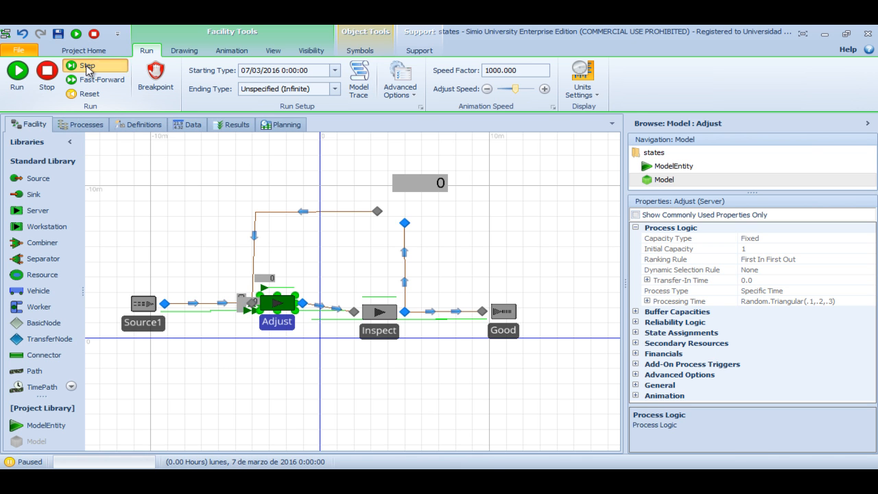
click(86, 66)
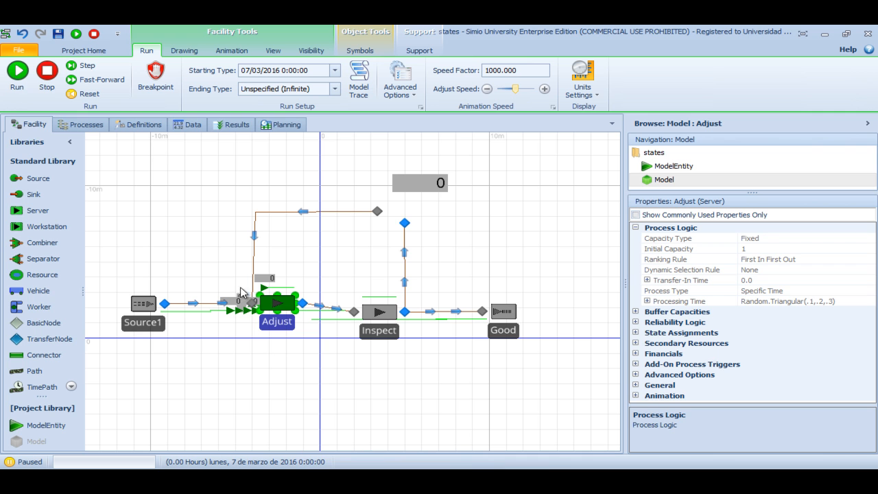
click(79, 67)
click(79, 66)
click(79, 66)
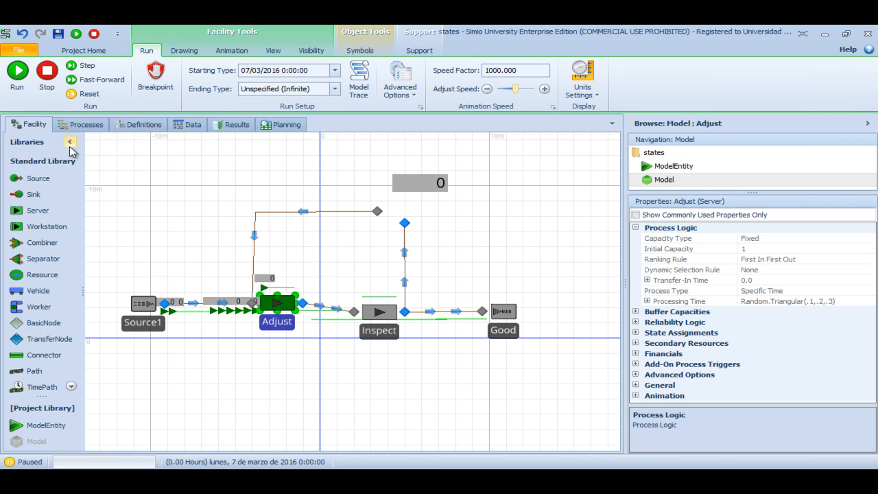
click(17, 72)
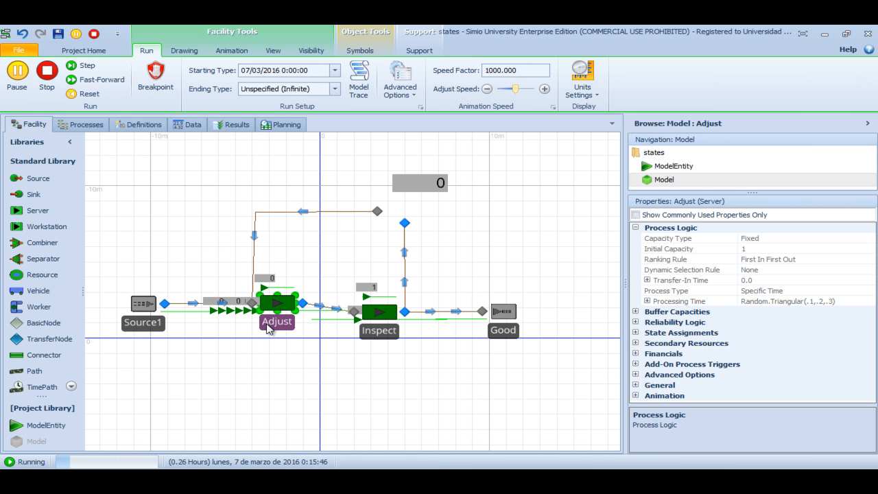
click(47, 71)
Step: Check the Number Of Objects of the OnRunInitialized Create step and add an integer model property named rpInitialTV2Inspect
click(92, 128)
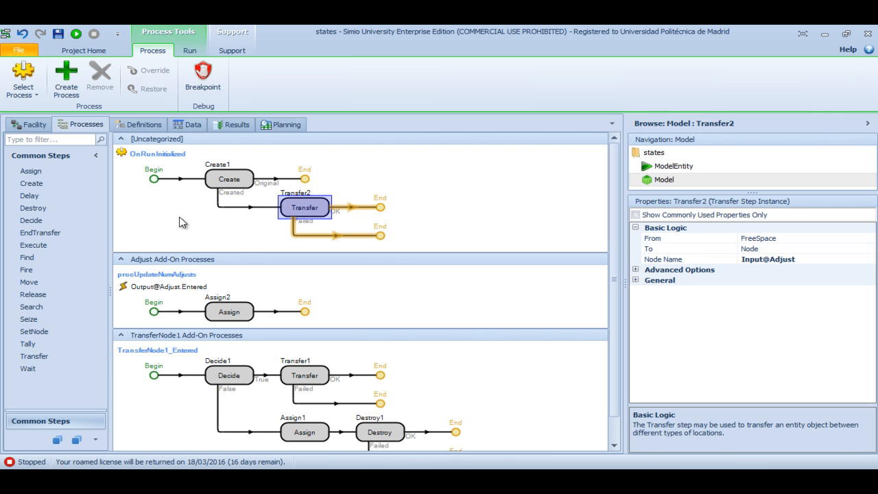
click(252, 184)
click(764, 267)
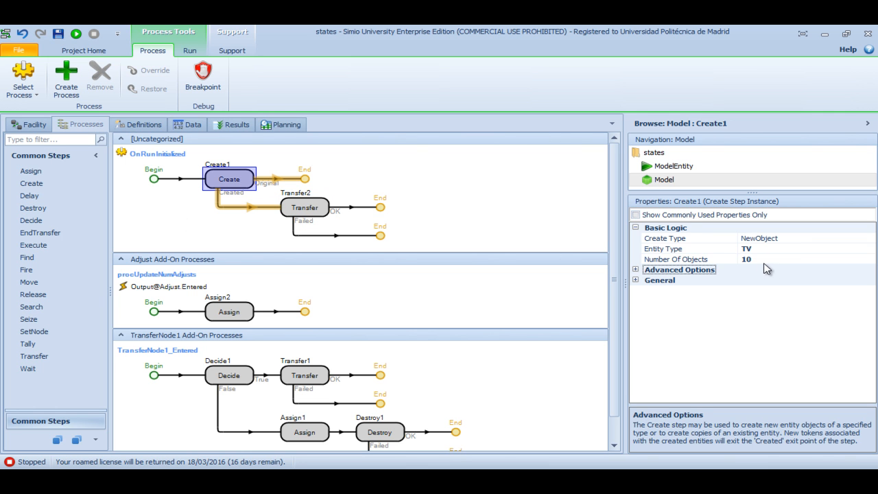
click(765, 260)
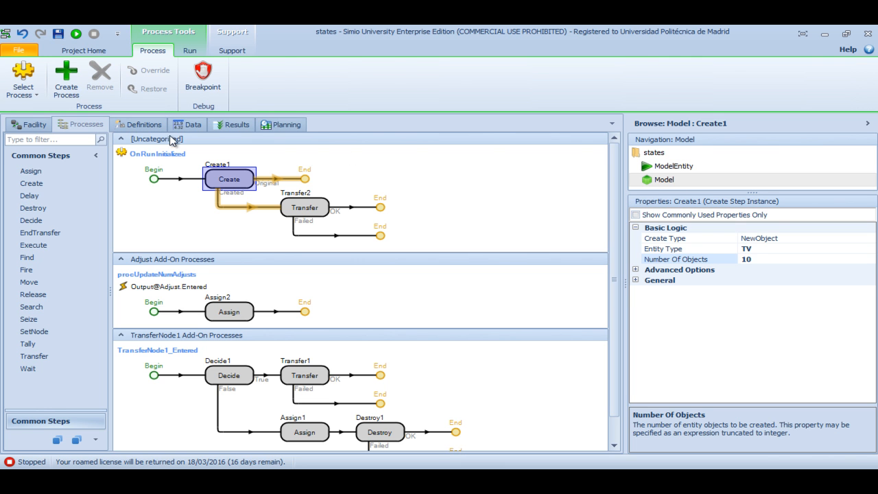
click(143, 125)
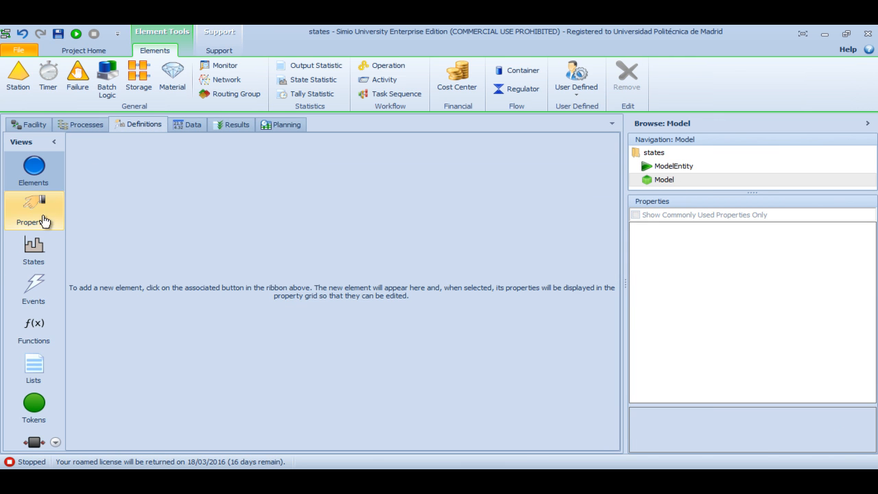
click(43, 218)
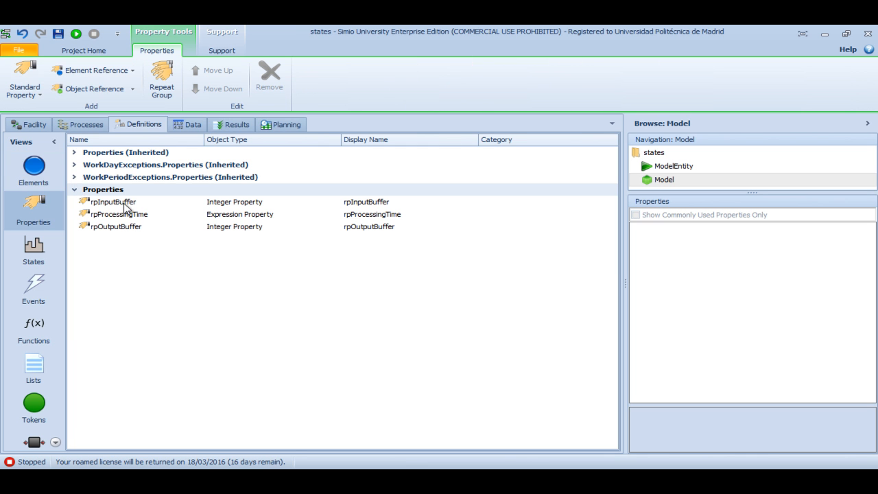
click(38, 96)
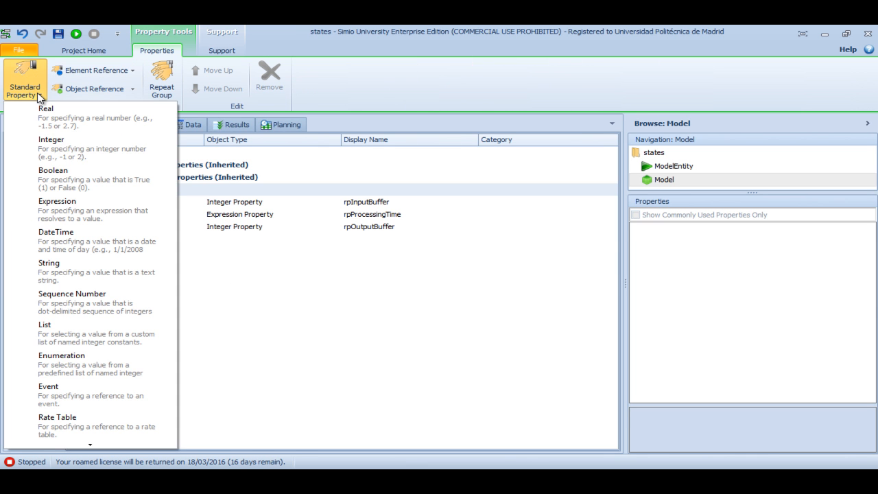
click(59, 141)
click(165, 240)
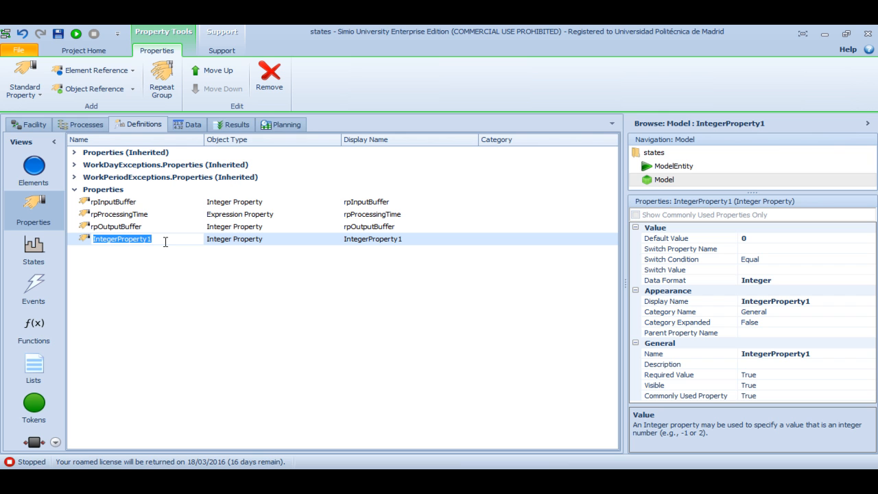
text(rpInitialTV)
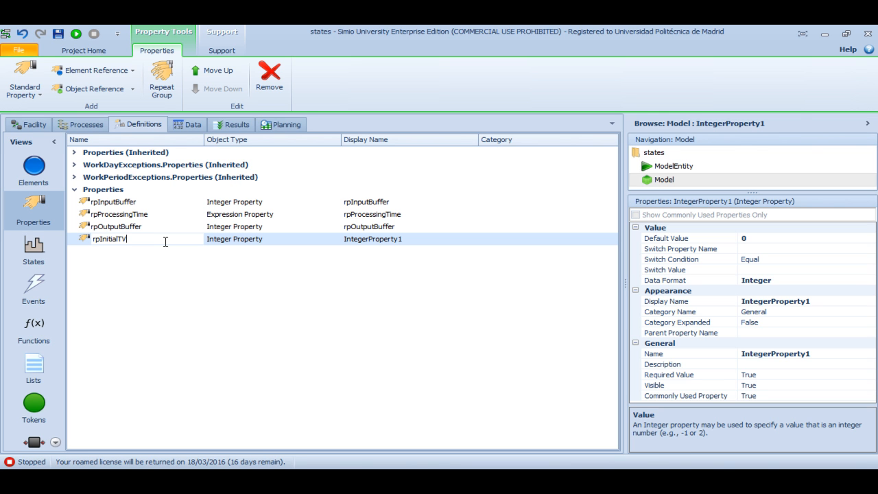
text(2Inspect)
key(Return)
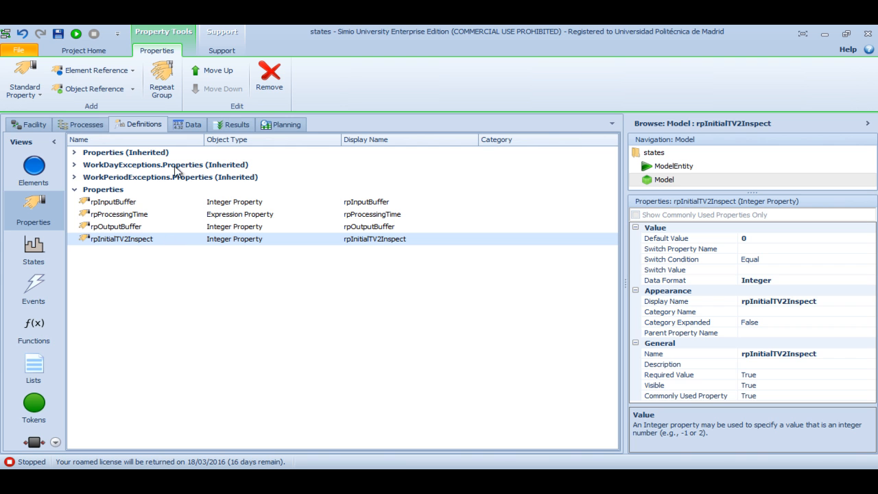
Step: Set the Number Of Objects of the OnRunInitialized Create step to the property rpInitialTV2Inspect
click(24, 127)
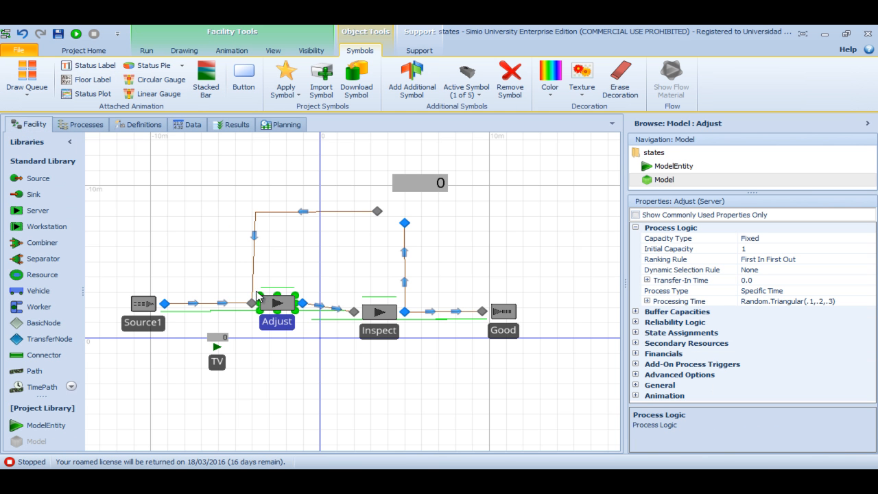
click(87, 127)
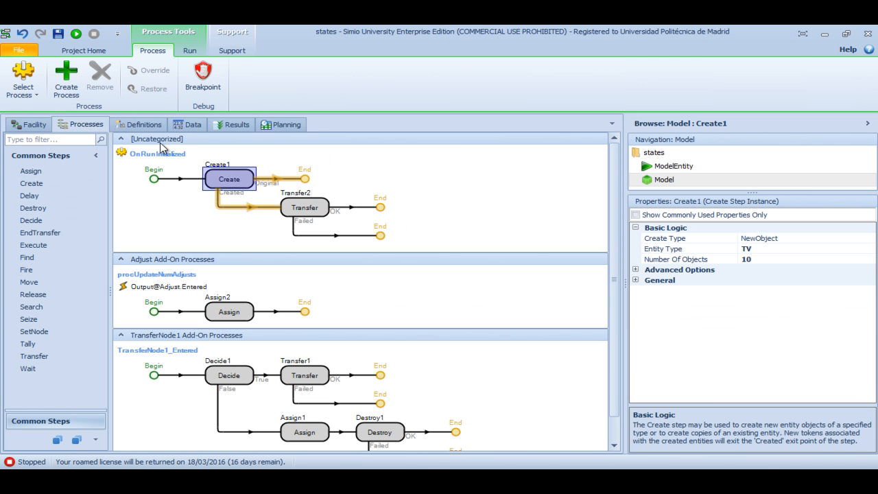
click(785, 259)
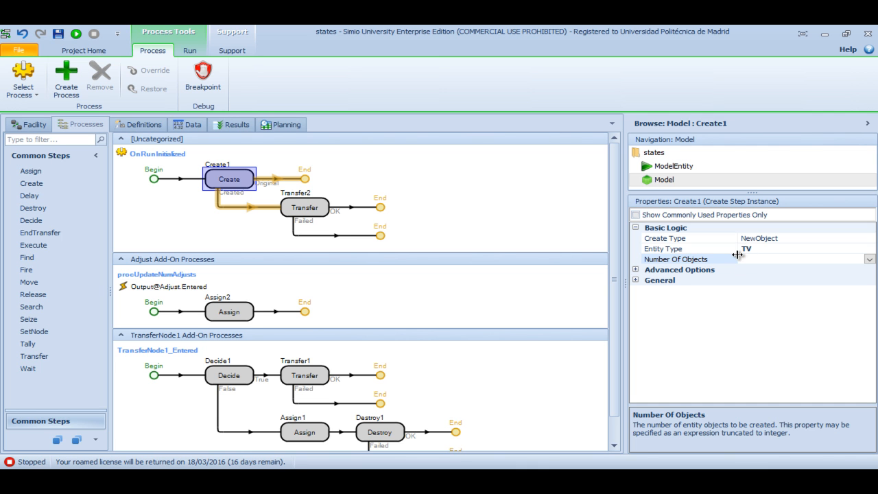
click(872, 262)
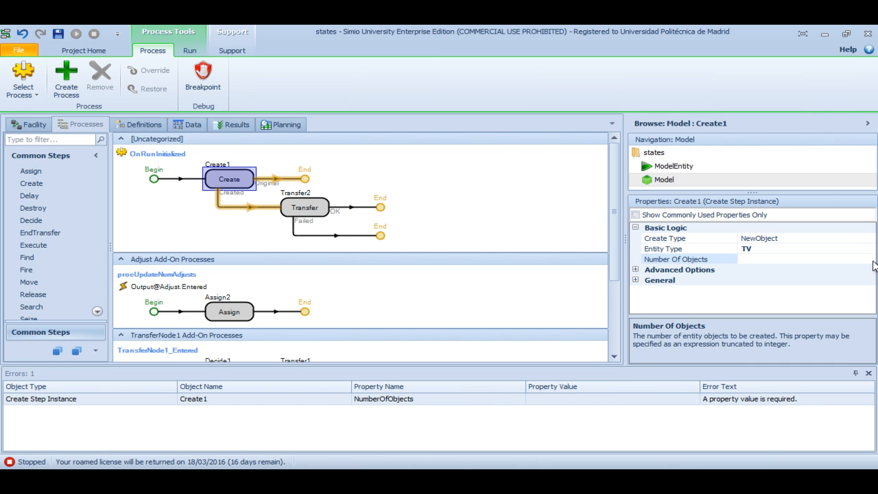
click(706, 261)
click(869, 260)
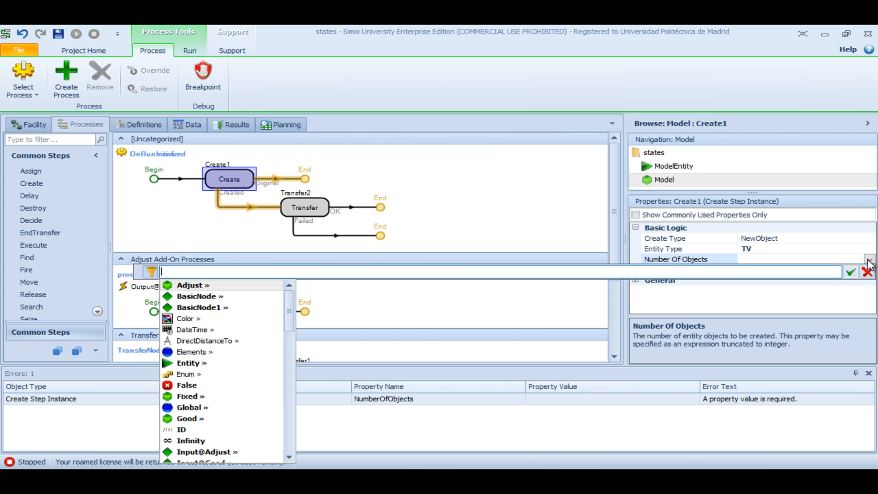
text(rp)
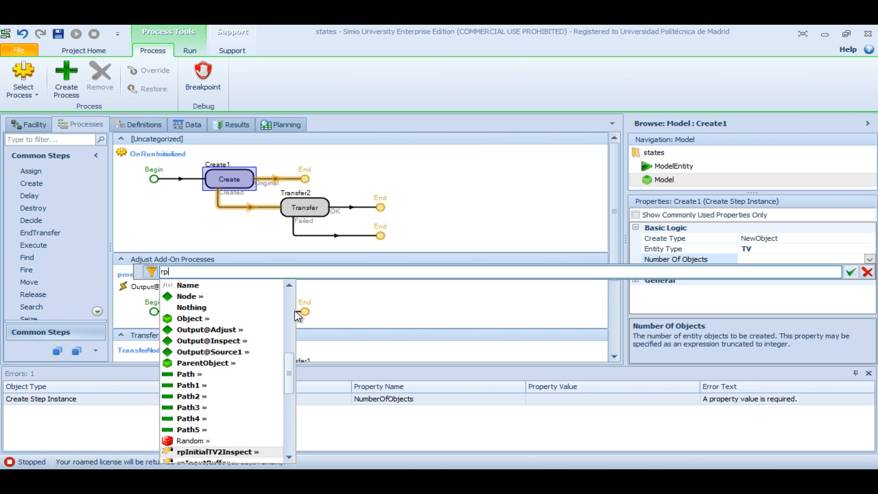
key(Down)
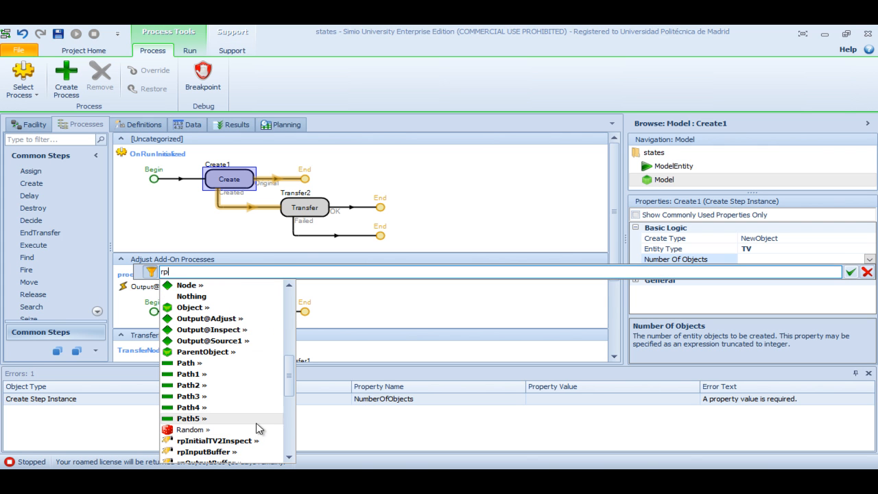
double_click(248, 443)
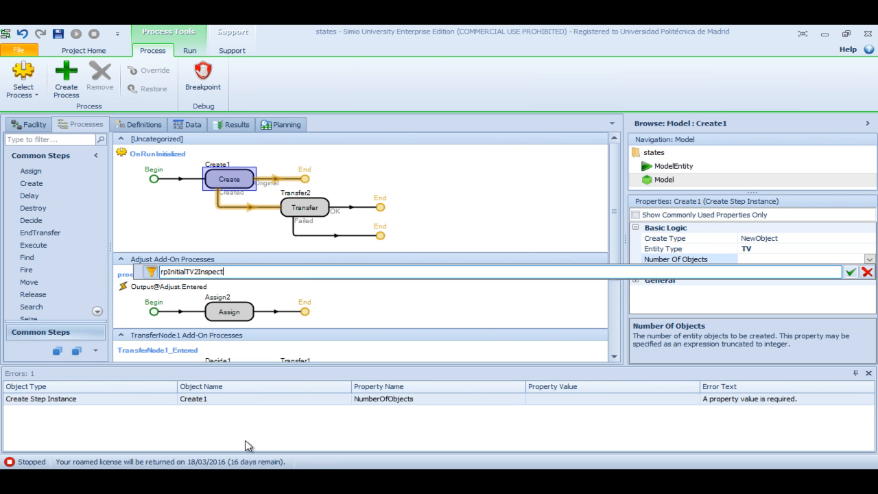
key(Return)
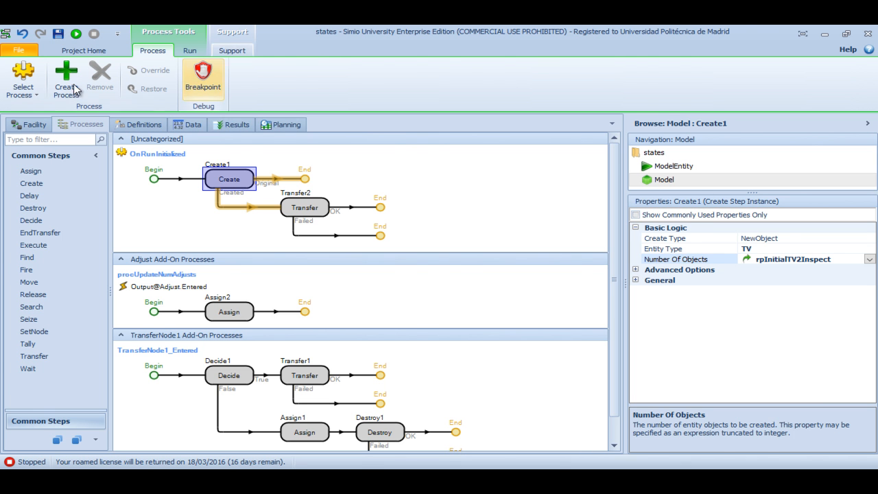
Step: Set the rpInitialTV2Inspect control in the model's own properties to 1
click(29, 125)
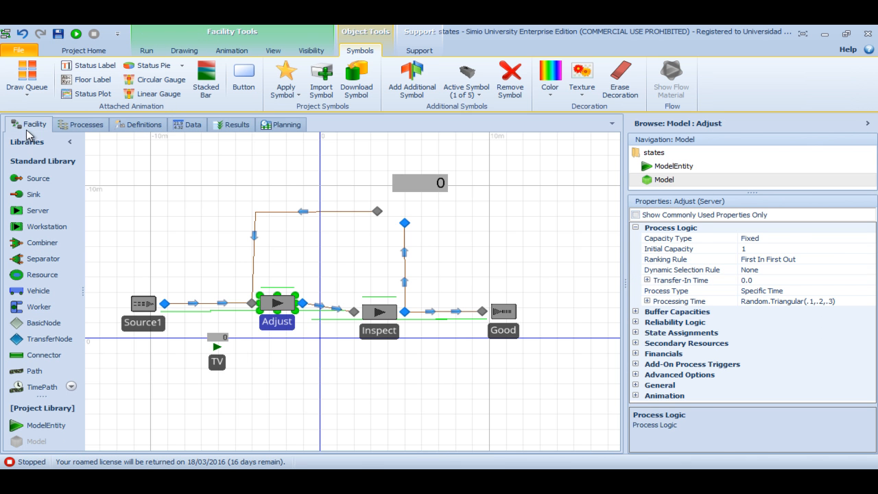
click(442, 252)
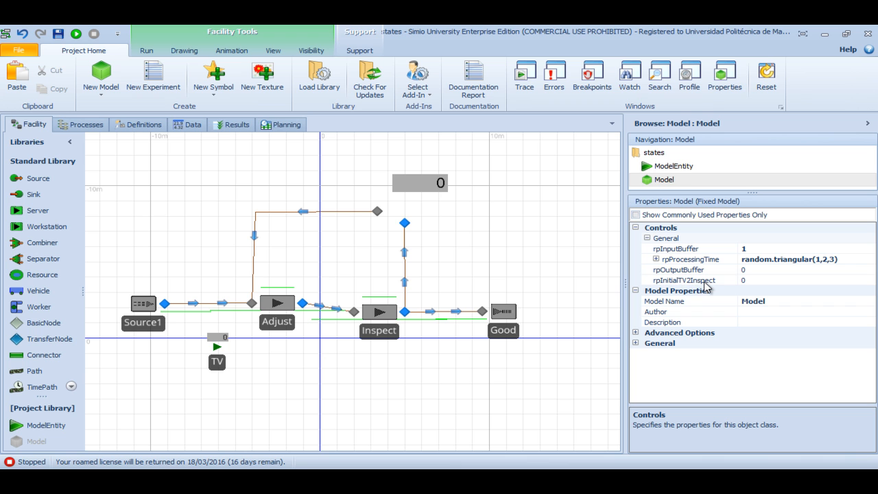
click(759, 280)
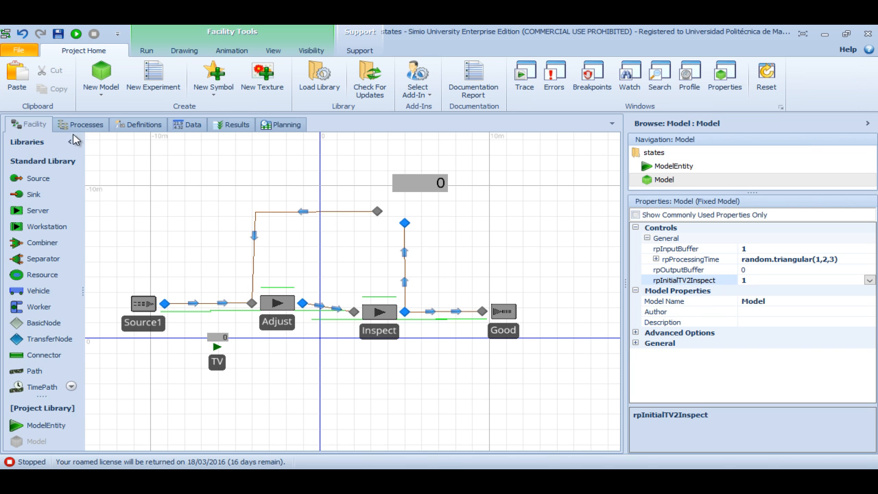
Step: Step through the first simulation events to watch the TVs arriving at Adjust and leaving Source1, and stop the run
click(148, 51)
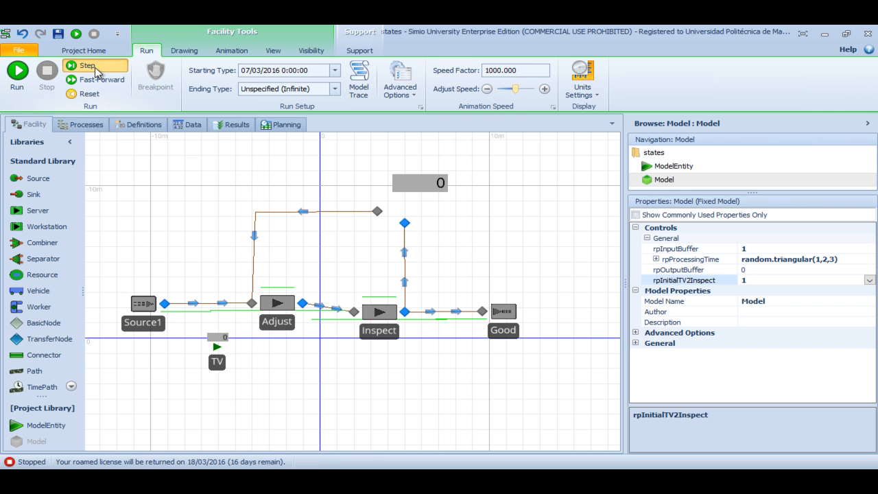
click(94, 68)
click(94, 68)
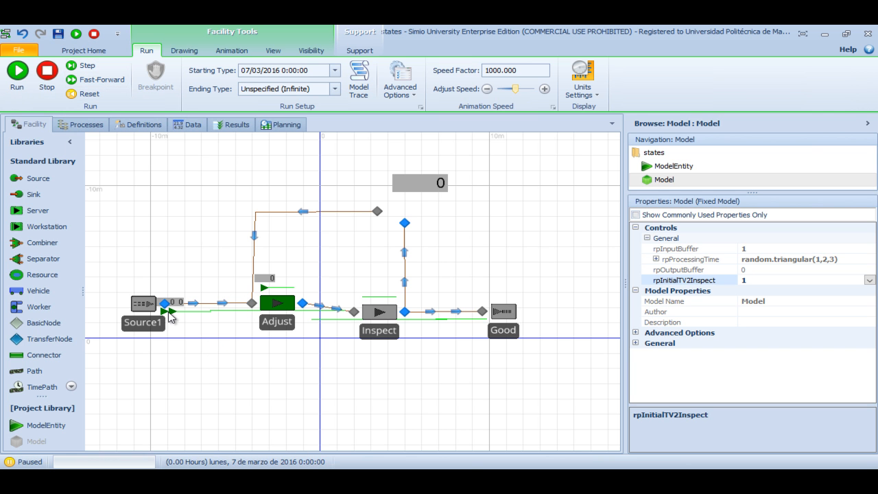
click(86, 66)
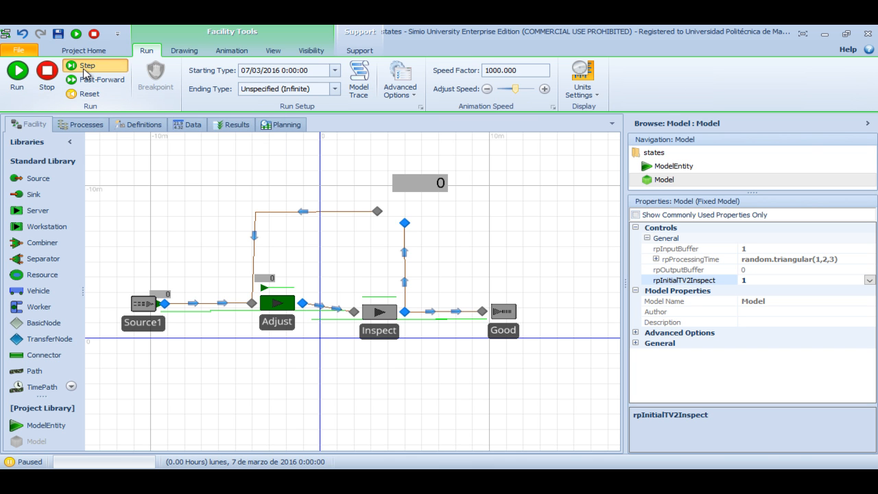
click(86, 69)
click(45, 71)
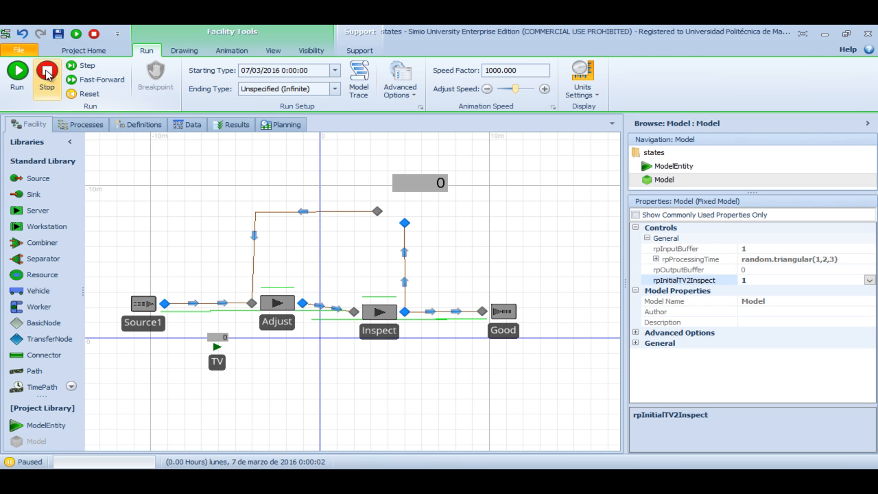
Step: Set Source1's Entities Per Arrival to 1 and its Time Offset to 1 minute
click(147, 308)
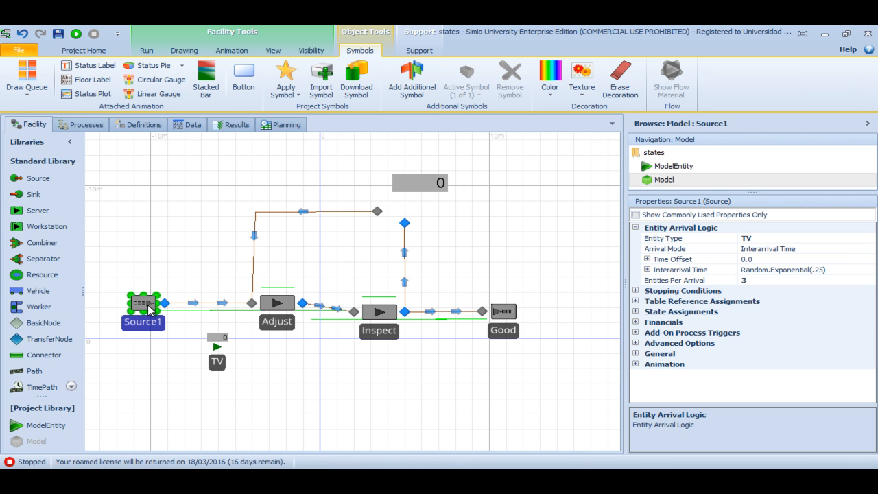
click(760, 280)
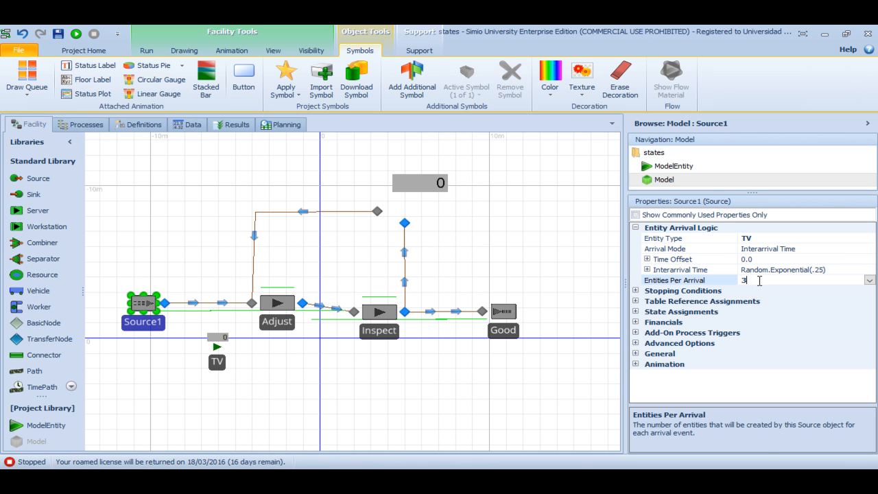
key(BackSpace)
text(1)
click(647, 259)
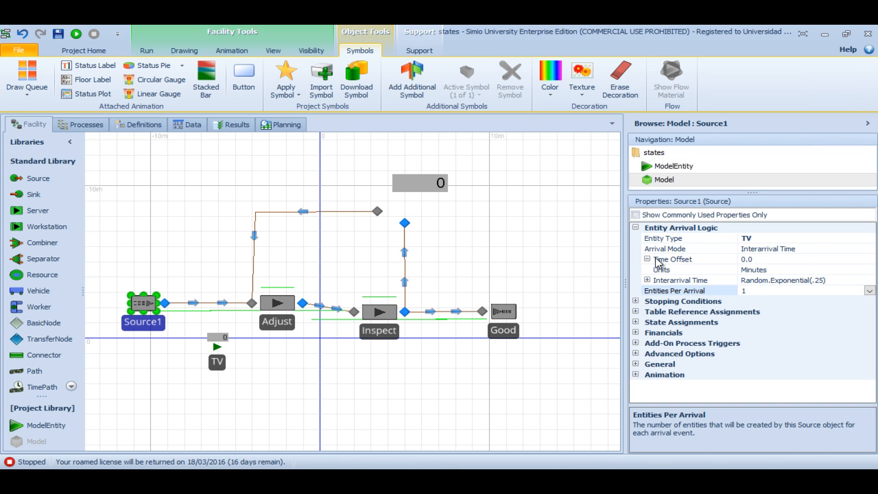
click(742, 259)
text(1)
key(Return)
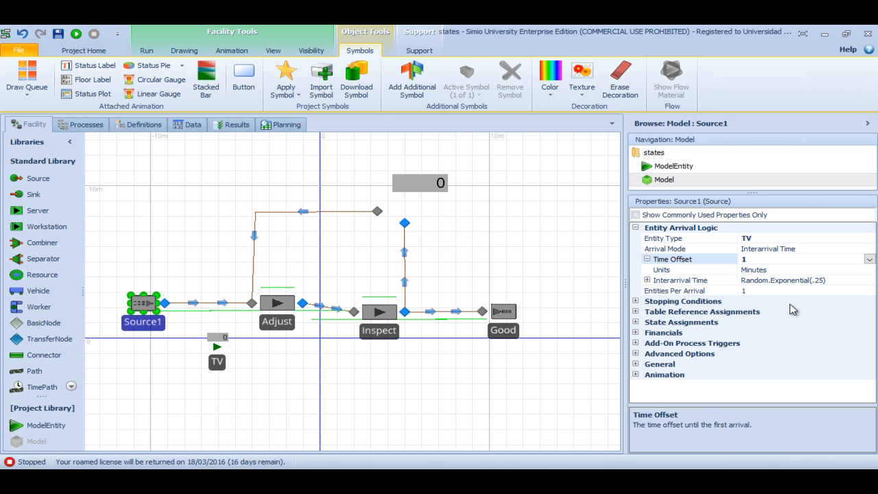
click(741, 291)
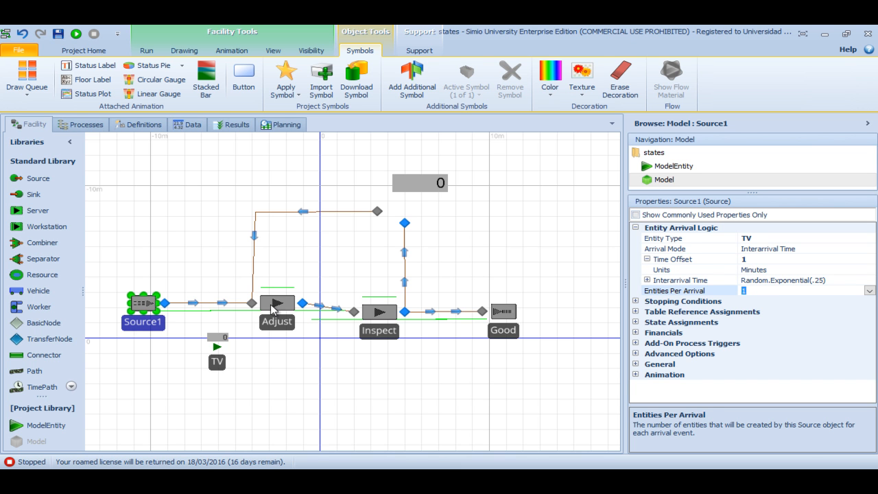
click(272, 308)
click(171, 227)
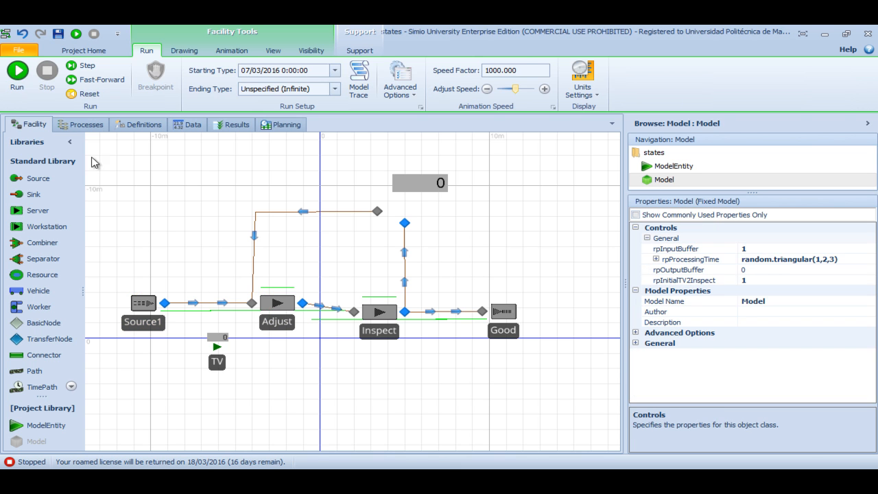
Step: Step through the simulation events to watch the initial TV pass Adjust and Inspect until Source1's first arrival, and stop the run
click(83, 66)
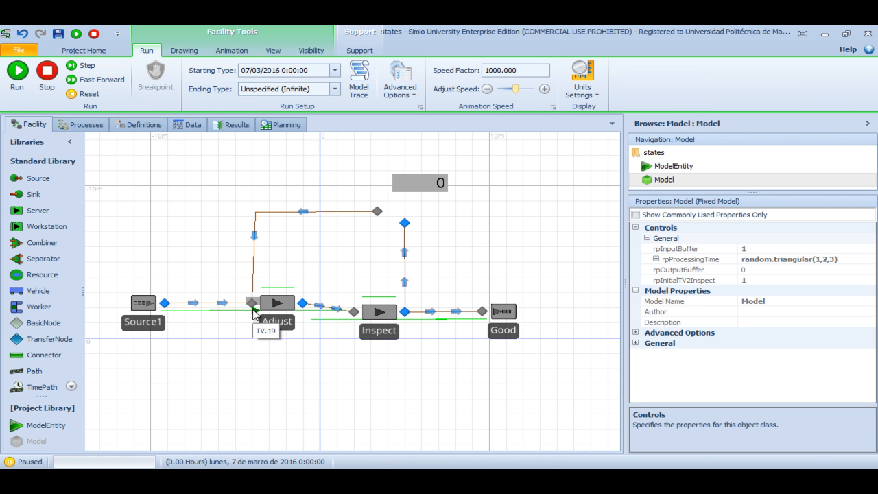
click(84, 66)
click(84, 66)
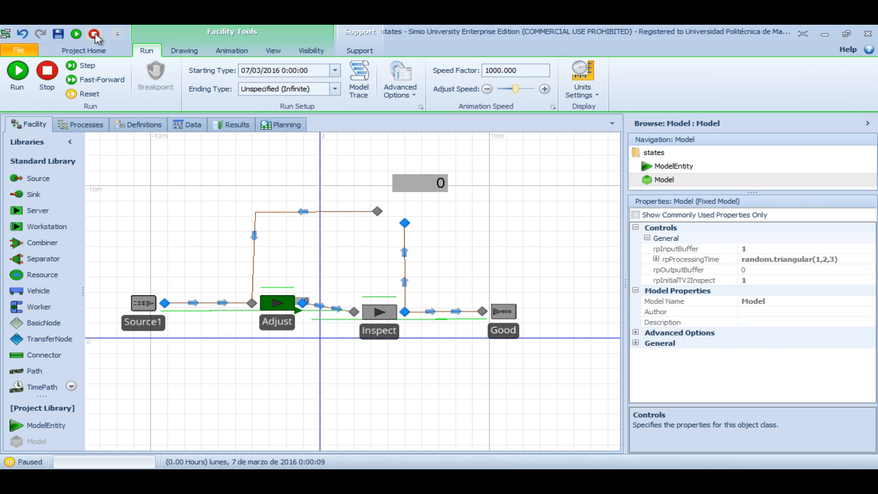
click(98, 69)
click(98, 72)
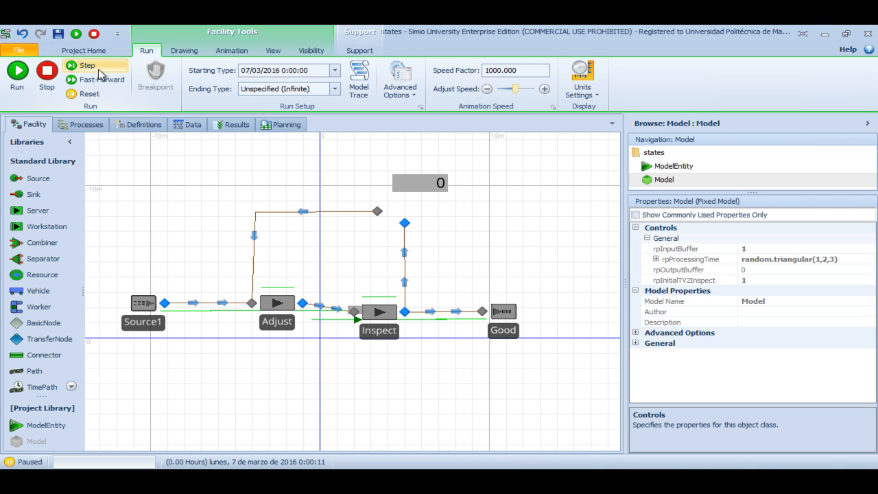
click(99, 70)
click(99, 71)
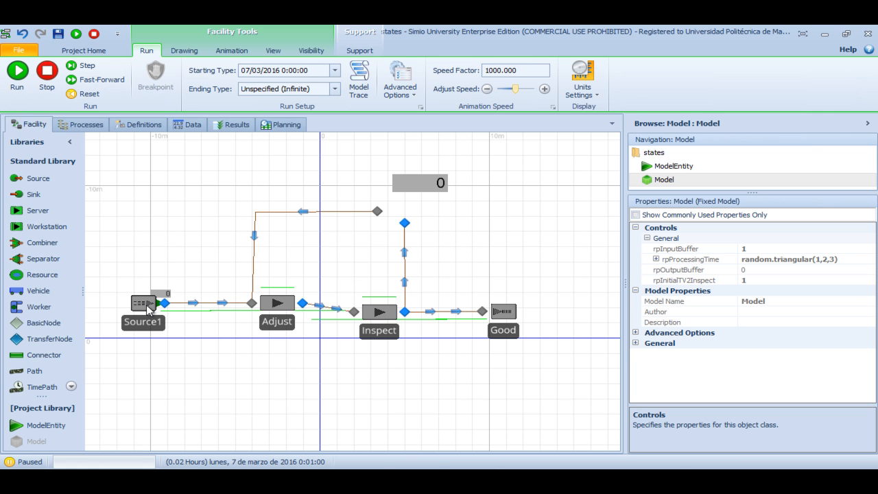
click(49, 71)
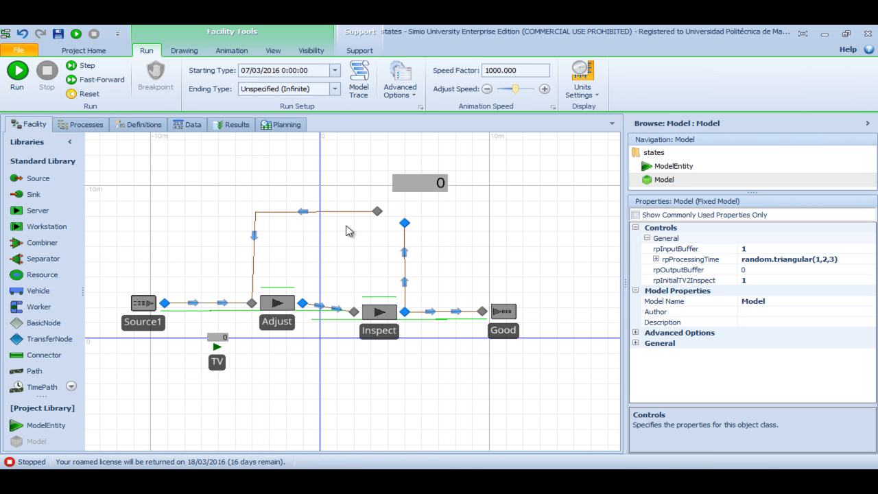
Step: Review the Create and Transfer steps of the OnRunInitialized process and the list of processes available for selection
click(96, 128)
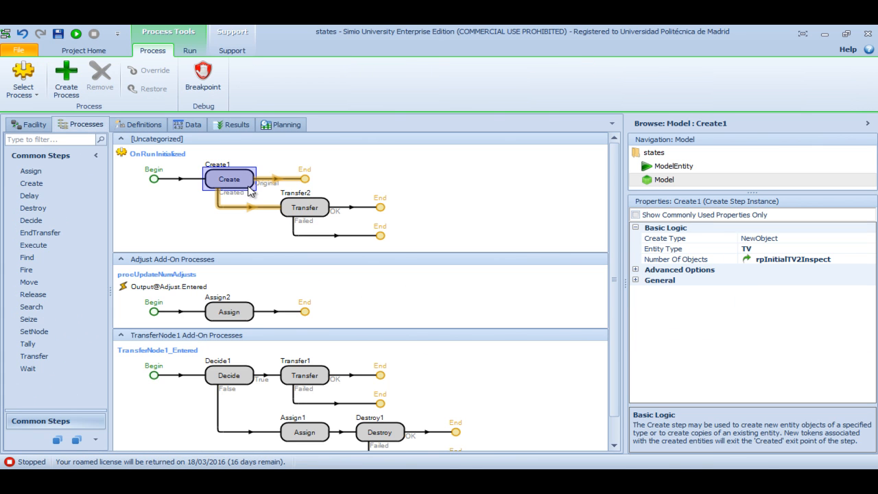
click(309, 211)
click(220, 177)
click(41, 94)
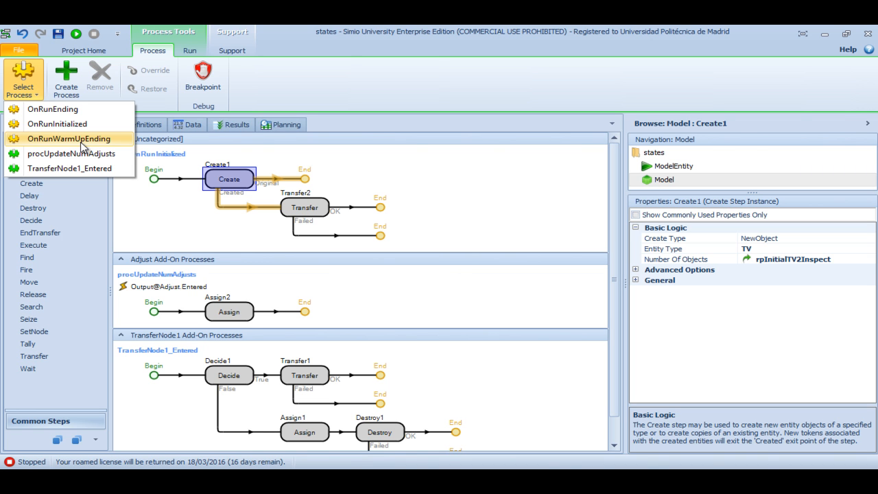
click(343, 89)
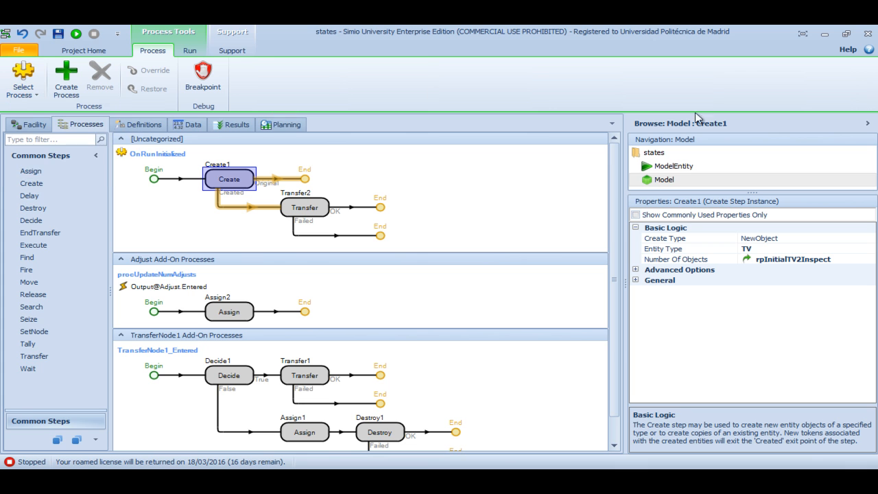